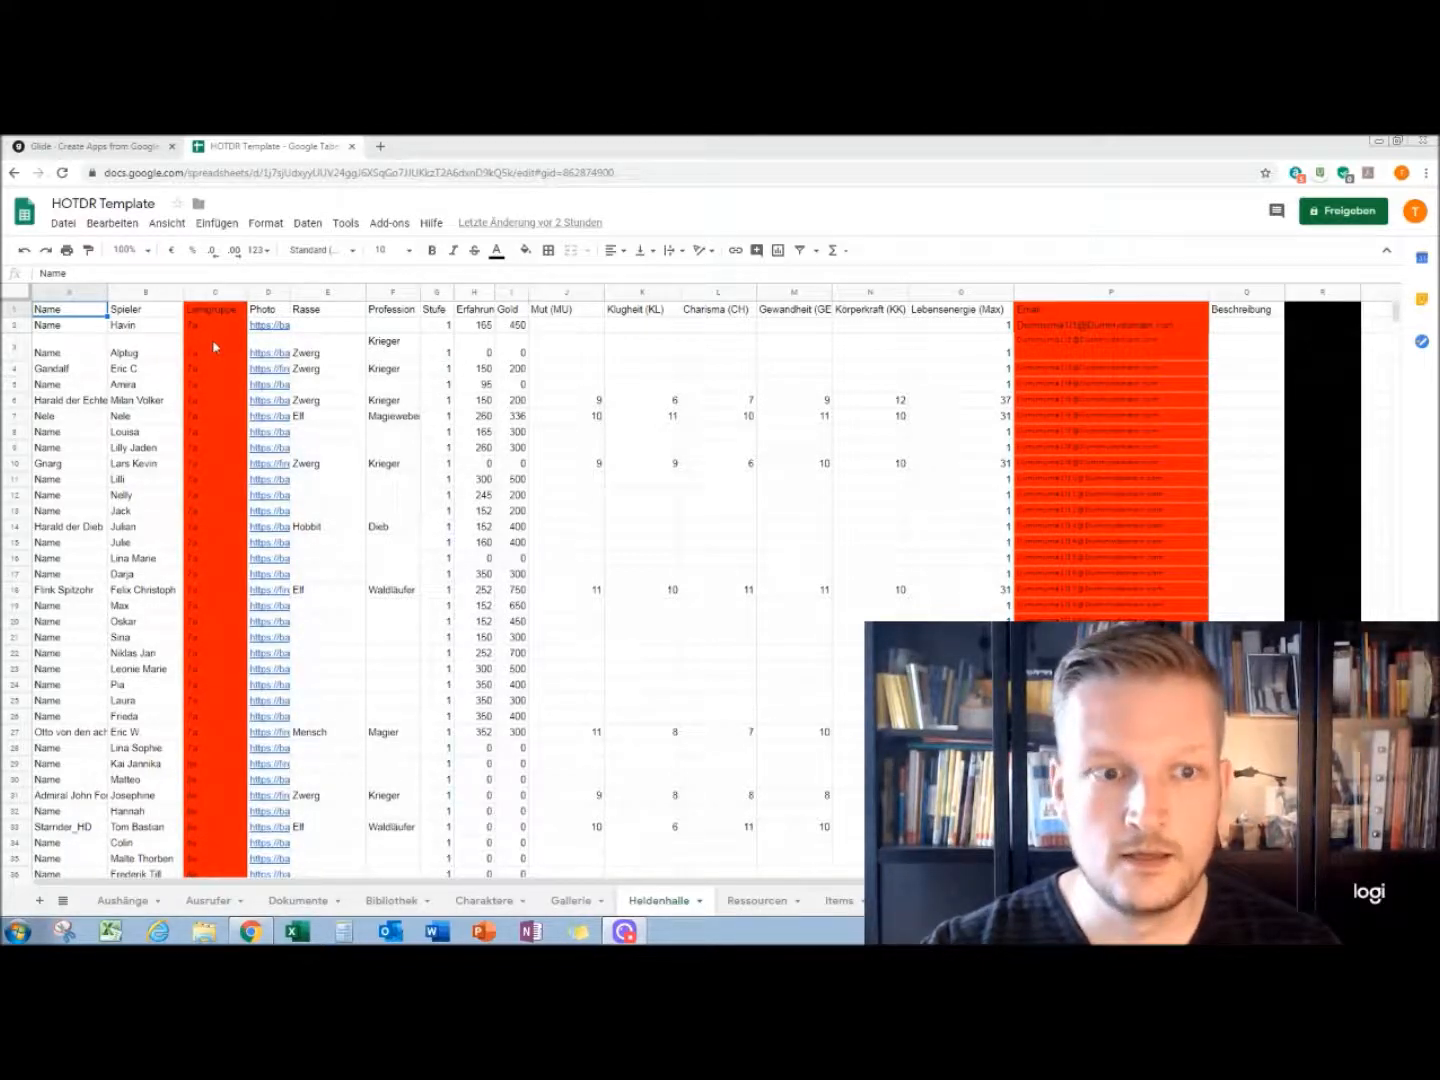
Review the Lerngruppe column in the Heldenhalle sheet and the array formula behind the Email column in the Ausrufer sheet.
{"action": "left_click", "coordinate": [206, 800]}
{"action": "scroll", "coordinate": [206, 810], "scroll_direction": "down", "scroll_amount": 5}
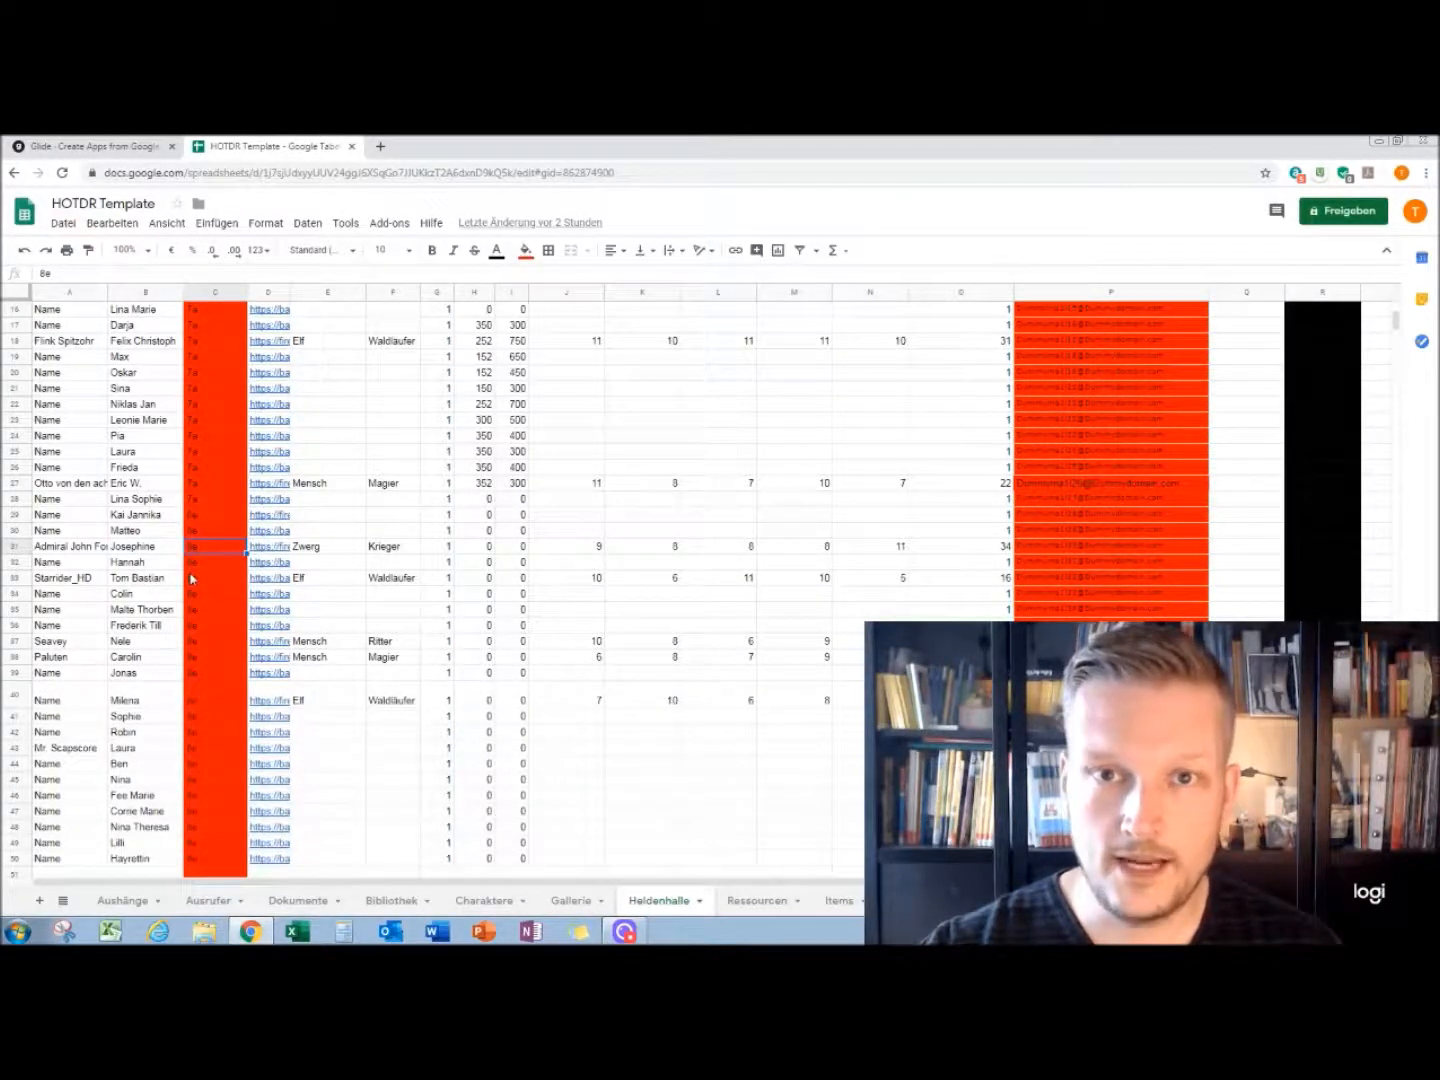
{"action": "left_click", "coordinate": [208, 900]}
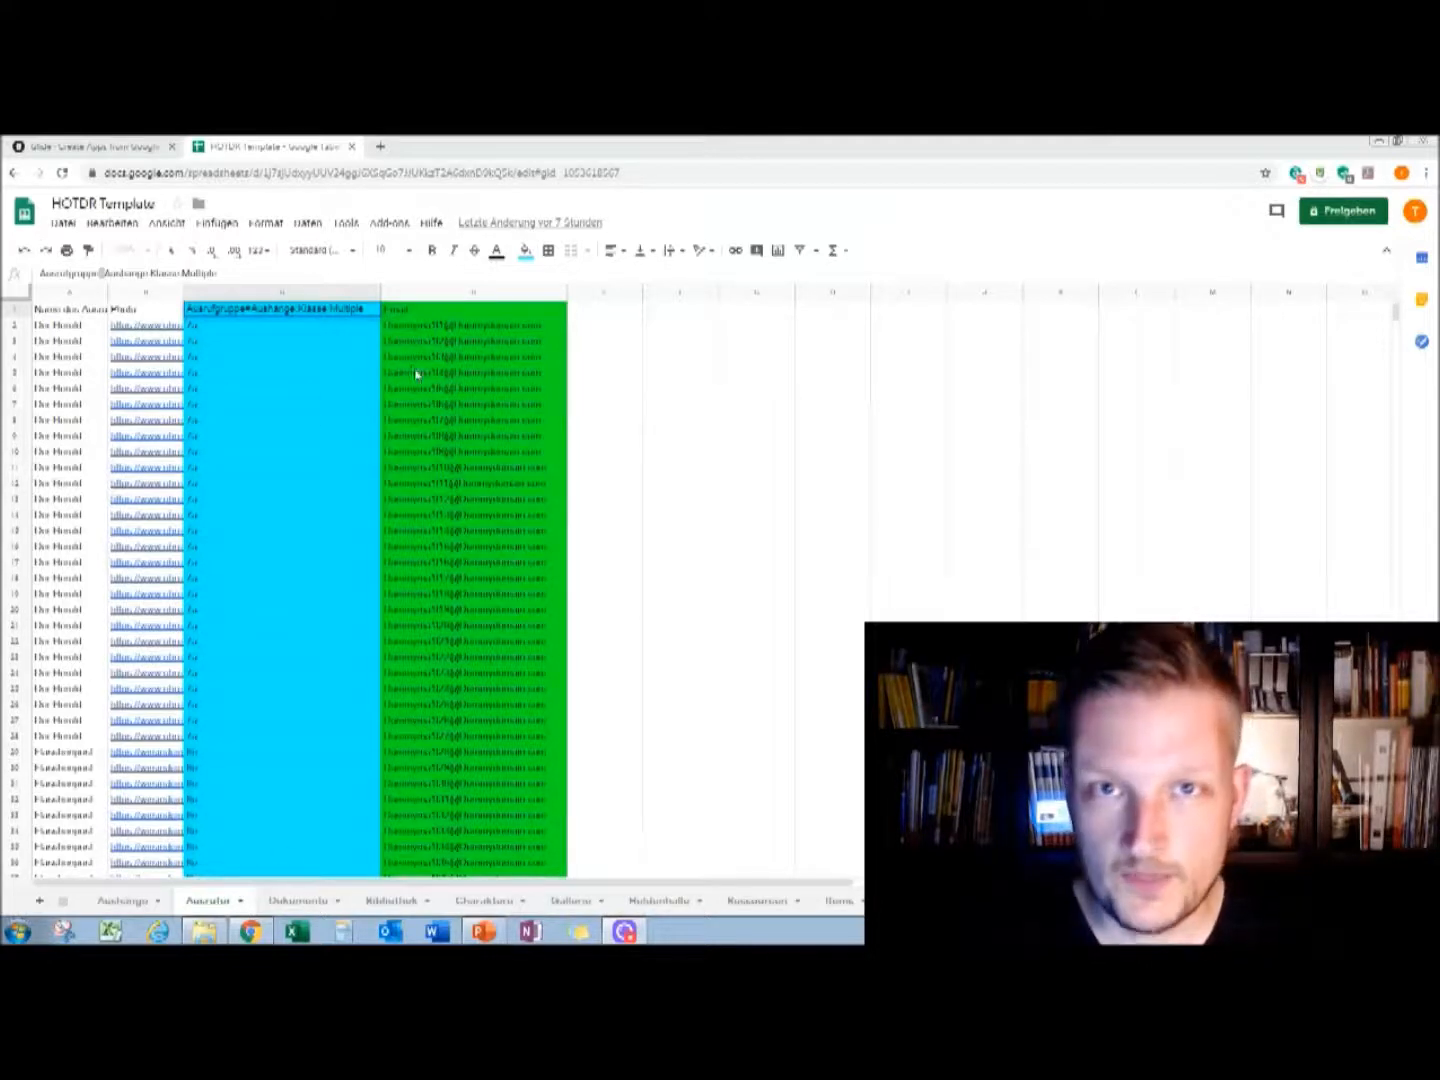
{"action": "left_click", "coordinate": [459, 328]}
{"action": "double_click", "coordinate": [459, 328]}
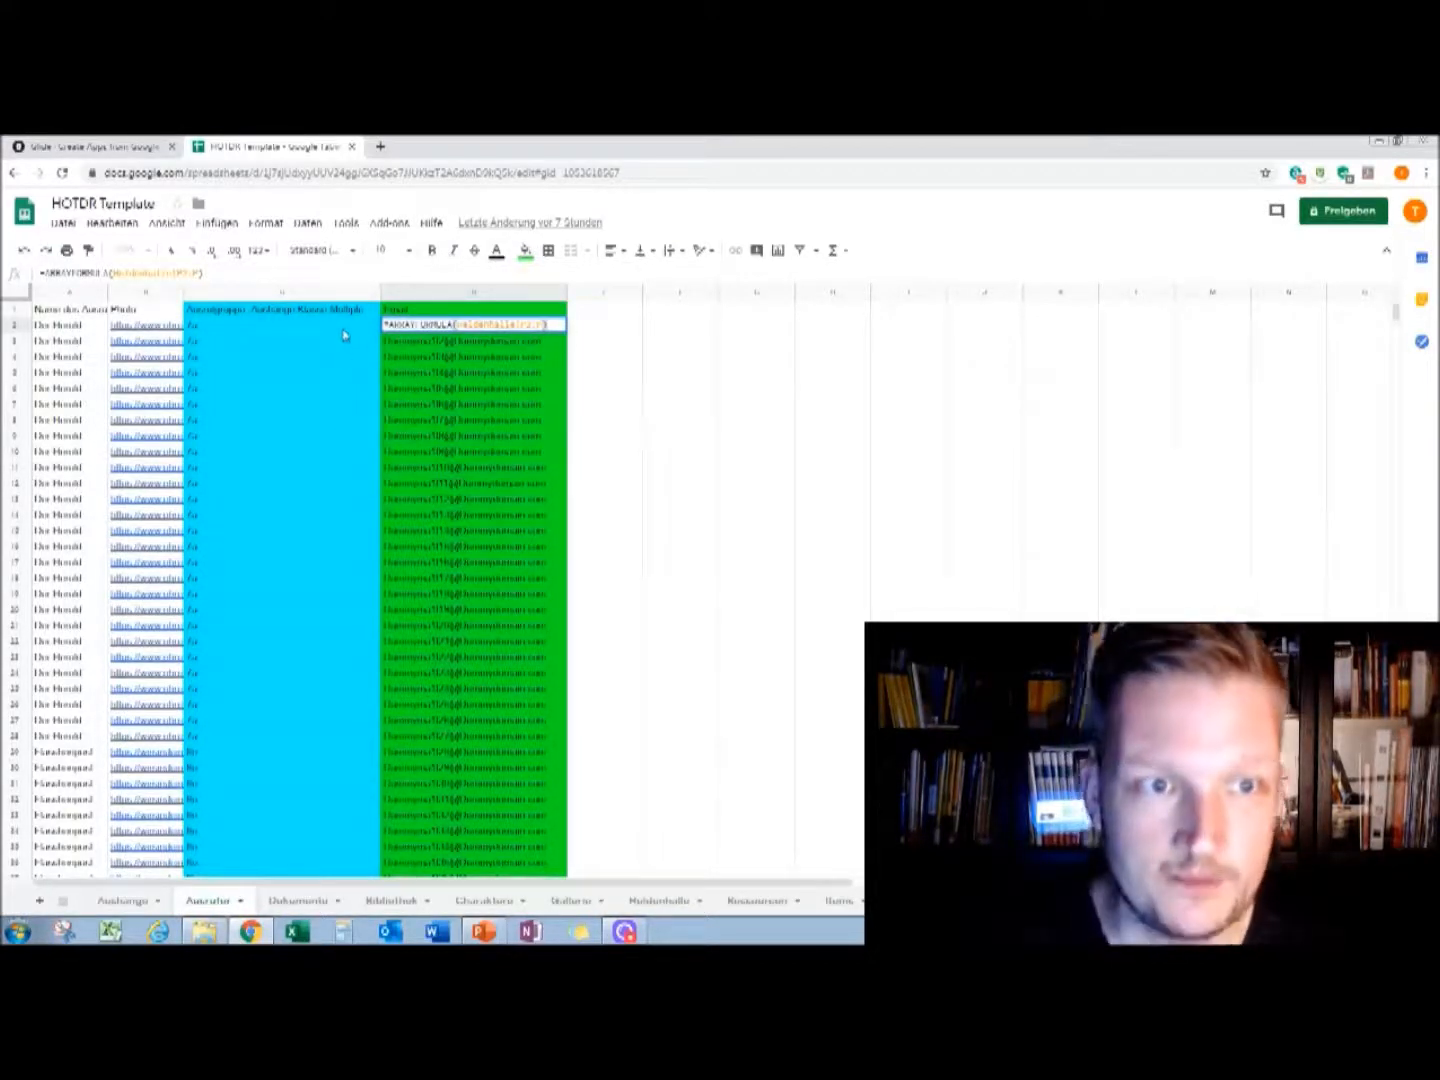
Examine the sheet, column and Multiple parts of the Ausrufgruppe relation header in the Ausrufer sheet.
{"action": "left_click", "coordinate": [343, 313]}
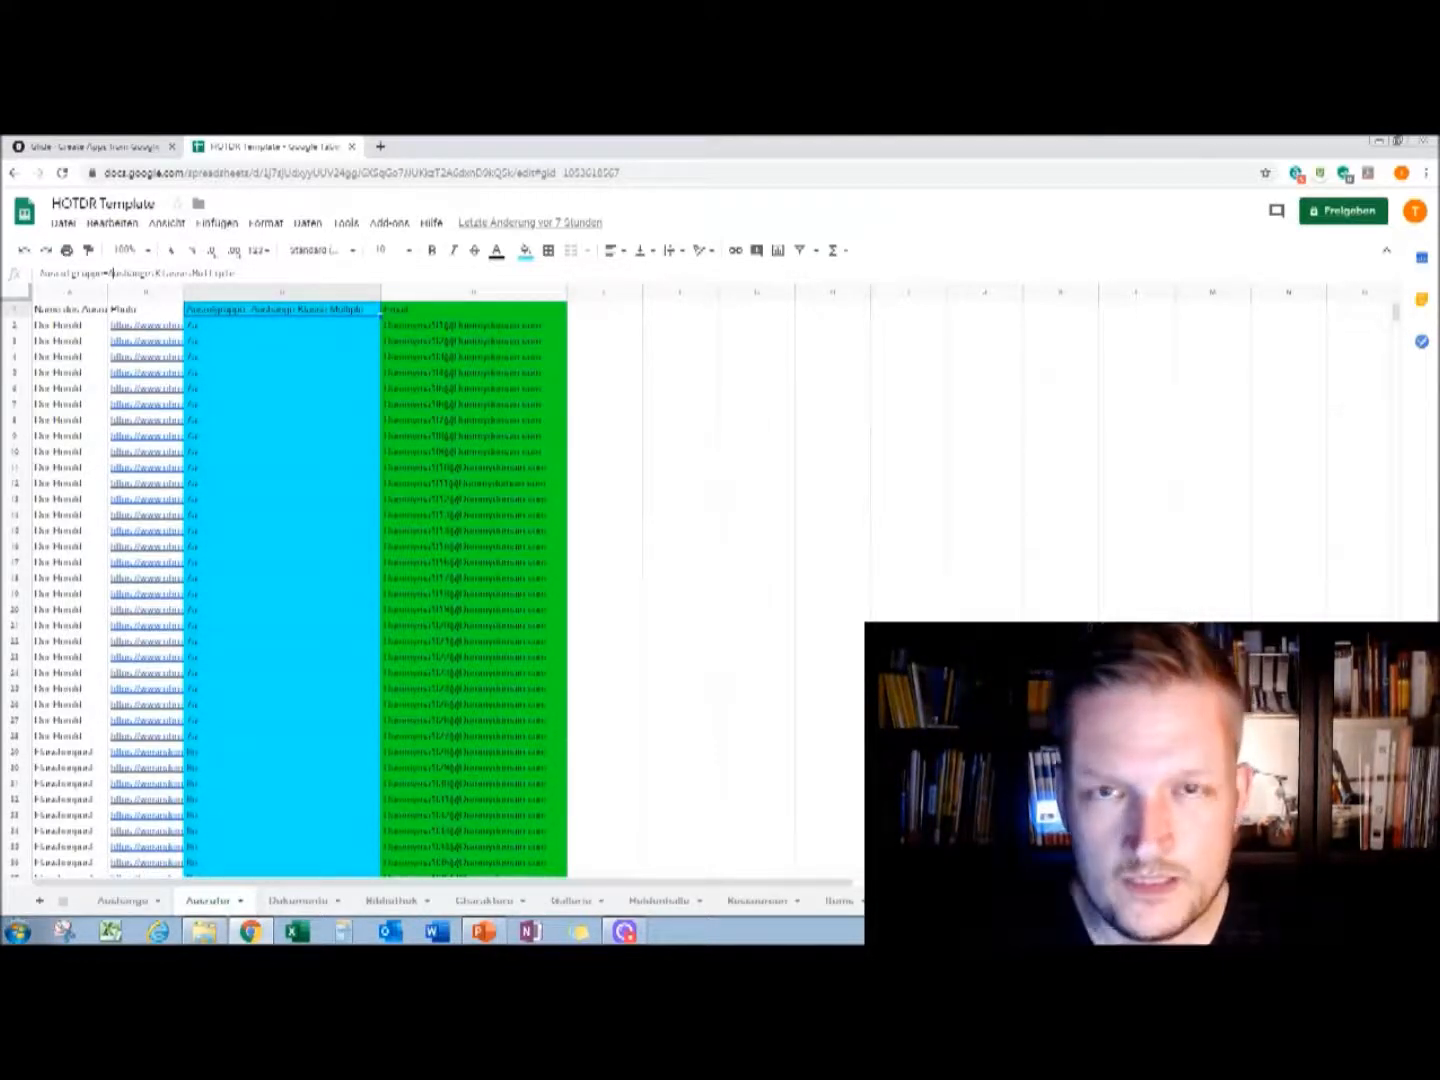
{"action": "left_click", "coordinate": [107, 273]}
{"action": "left_click_drag", "start_coordinate": [106, 272], "coordinate": [151, 273]}
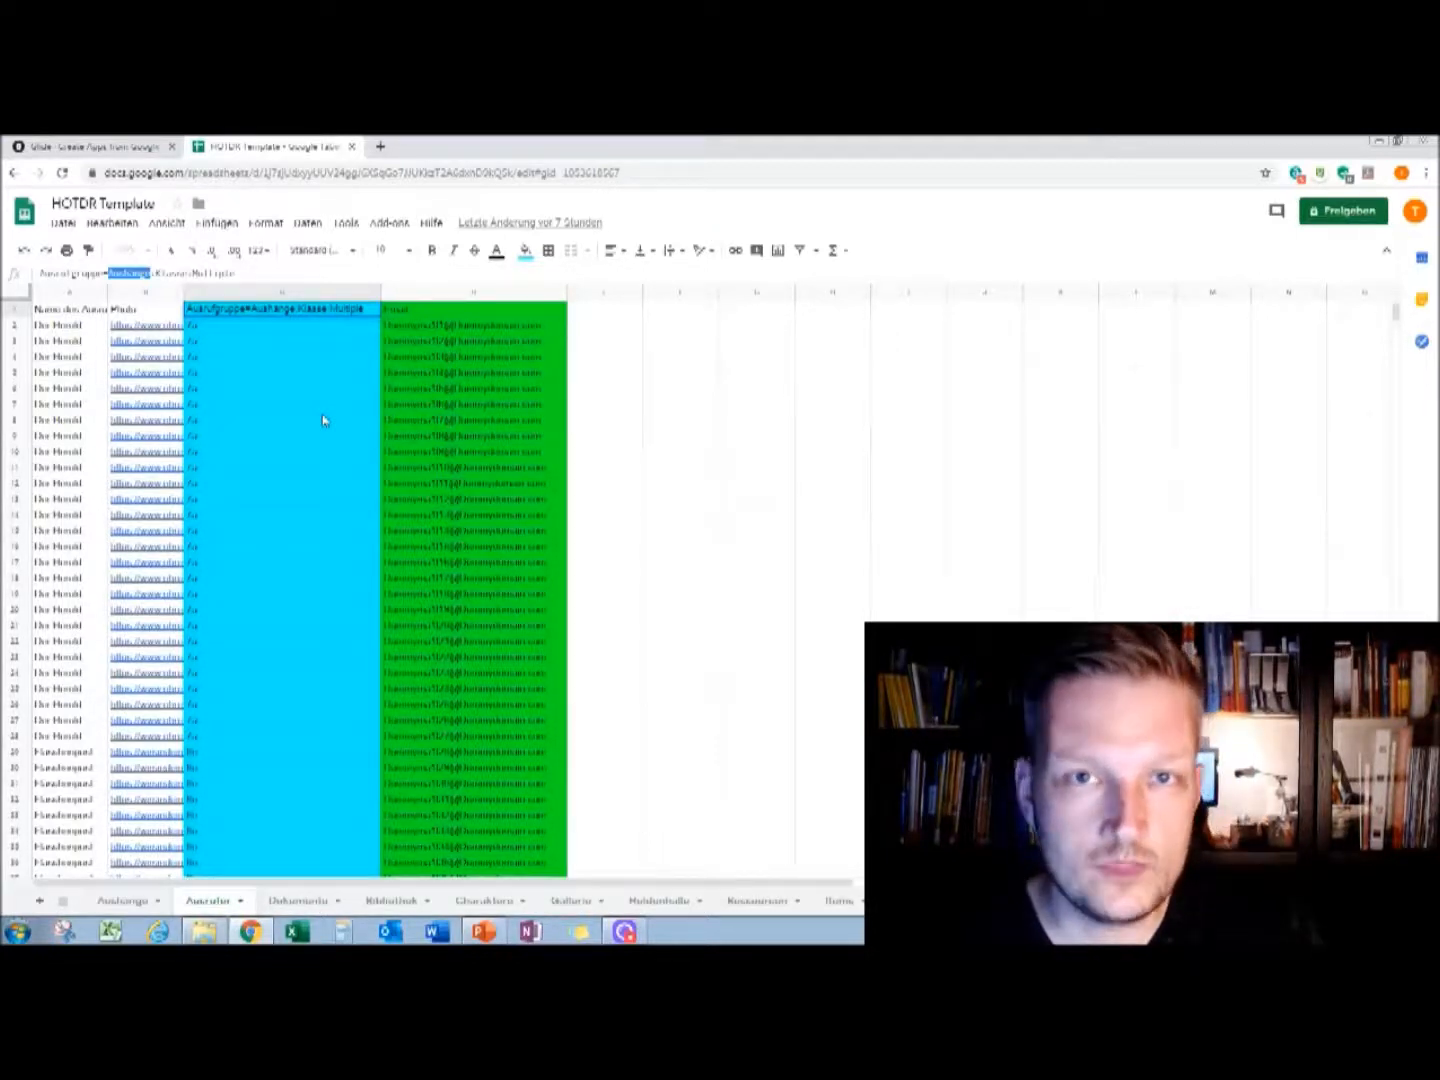
{"action": "left_click", "coordinate": [173, 274]}
{"action": "left_click_drag", "start_coordinate": [155, 274], "coordinate": [188, 273]}
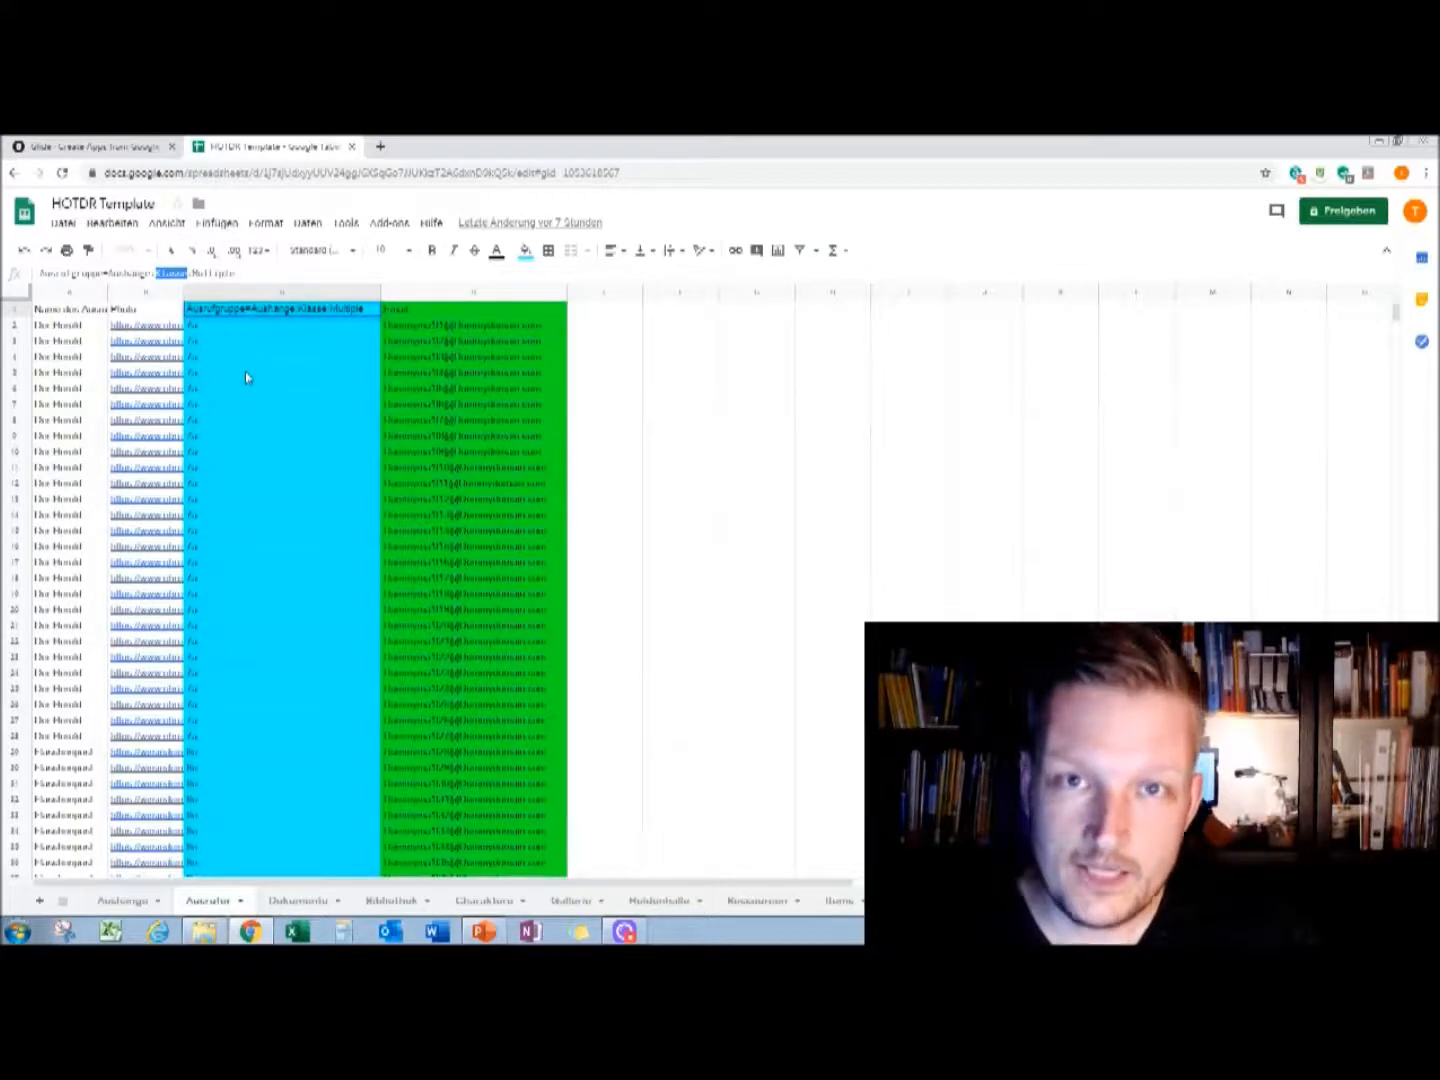
{"action": "left_click_drag", "start_coordinate": [192, 274], "coordinate": [236, 273]}
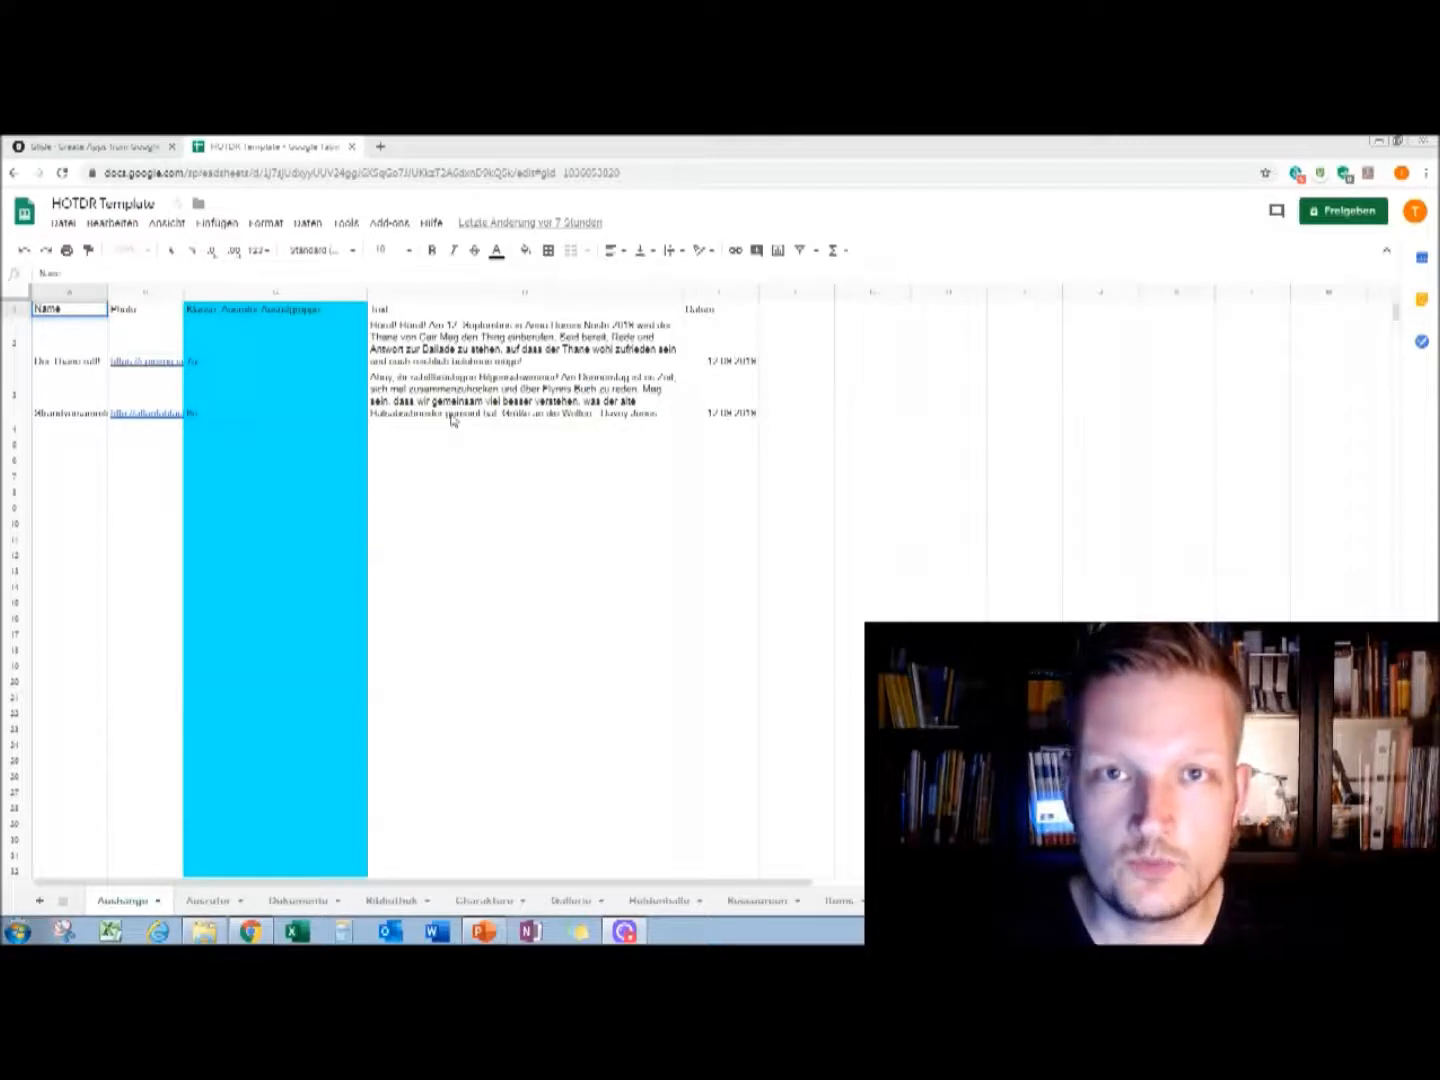
Review the name, photo, text, date and class of the first notice in the Aushänge sheet.
{"action": "left_click", "coordinate": [67, 346]}
{"action": "left_click", "coordinate": [165, 348]}
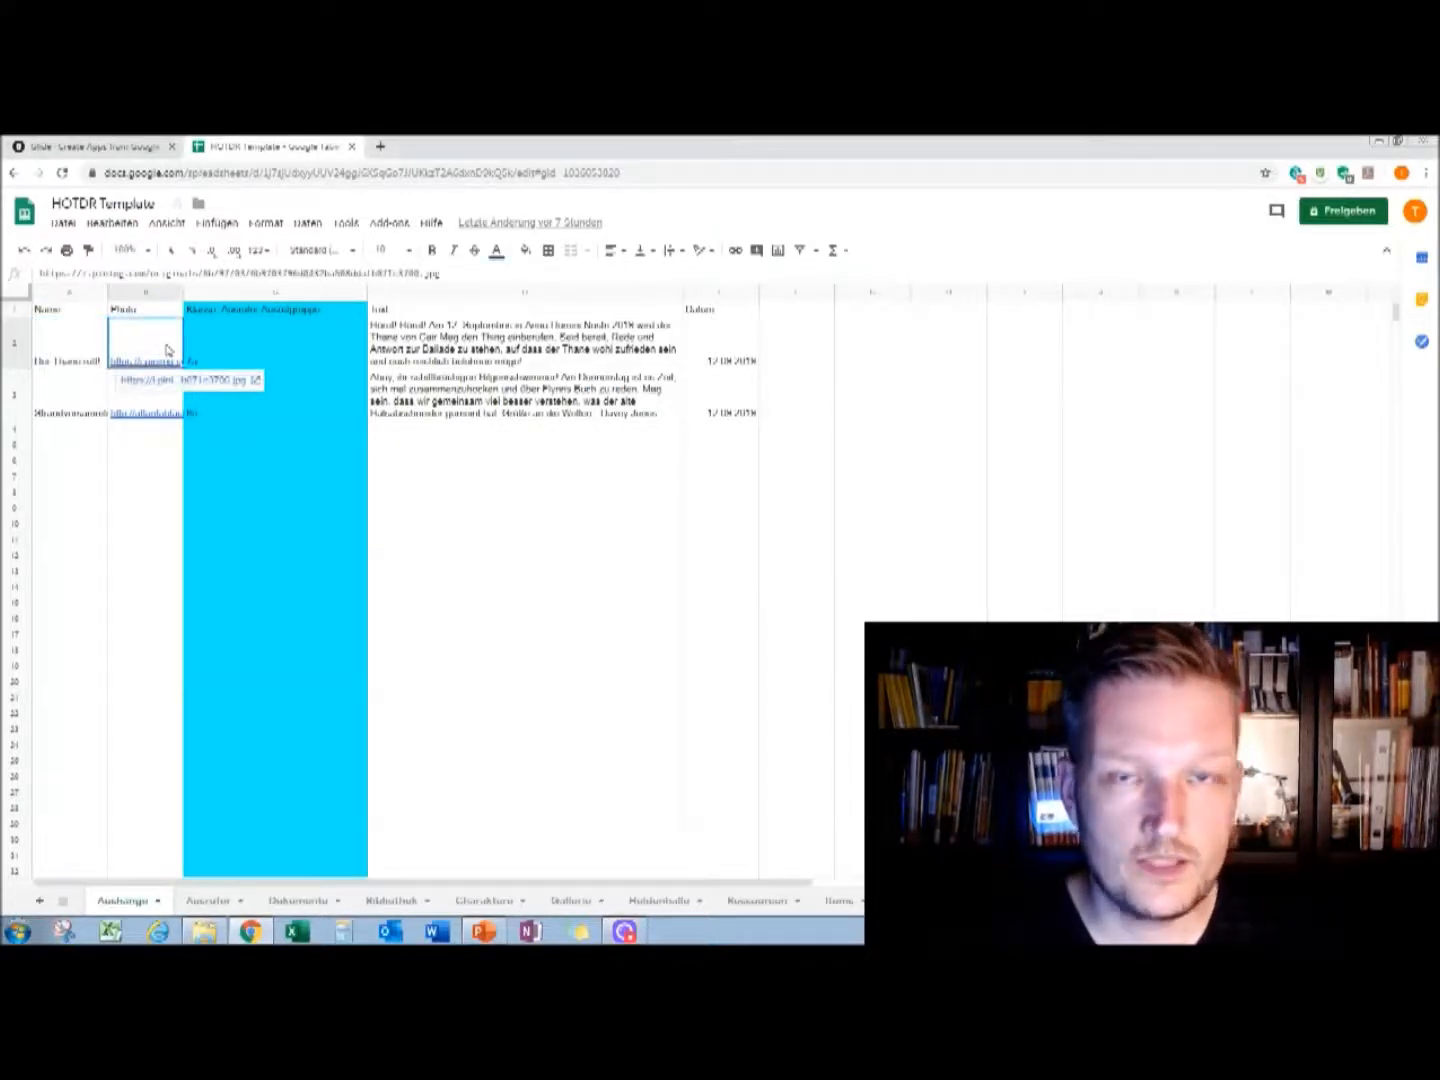
{"action": "left_click", "coordinate": [430, 349]}
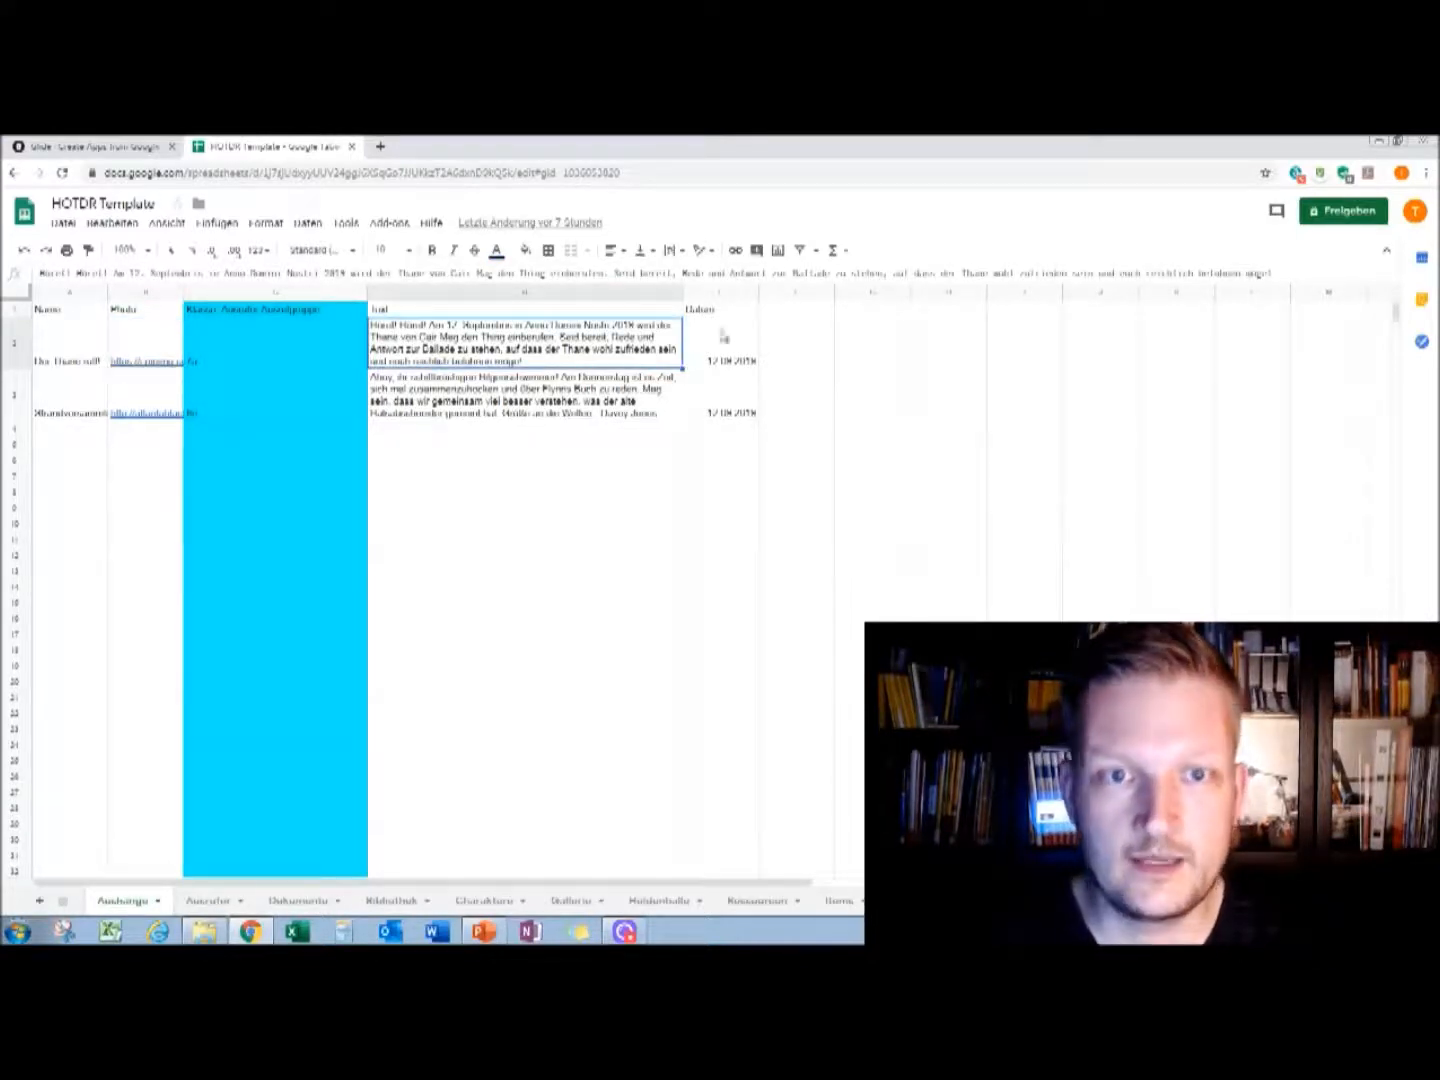
{"action": "left_click", "coordinate": [719, 349]}
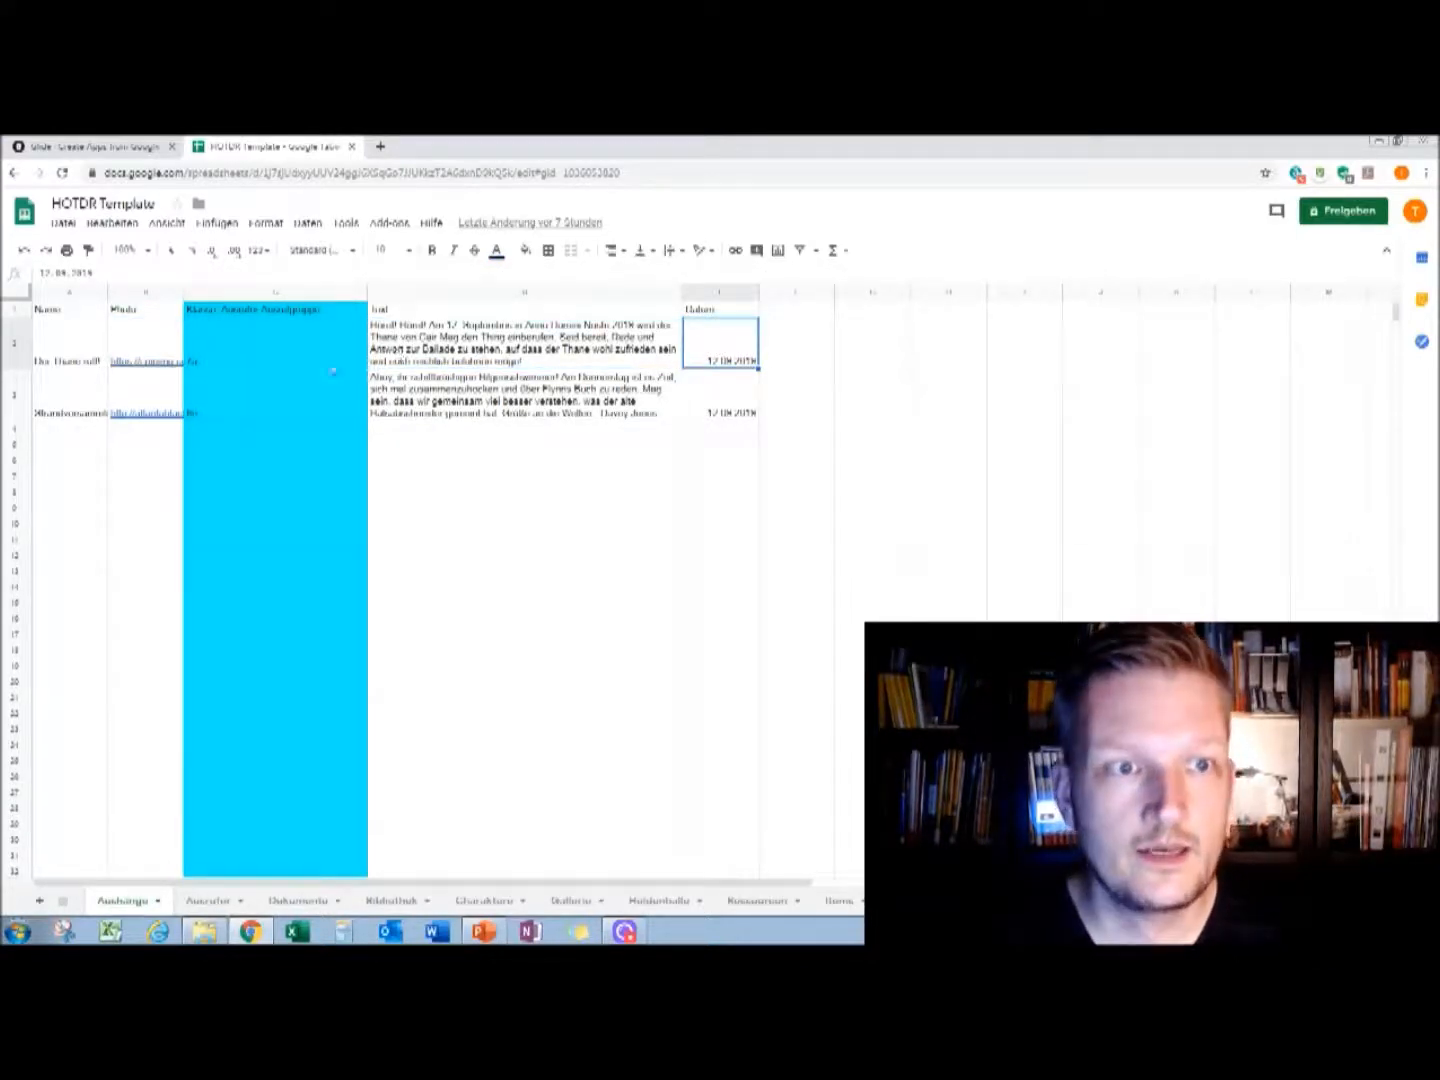
{"action": "left_click", "coordinate": [308, 356]}
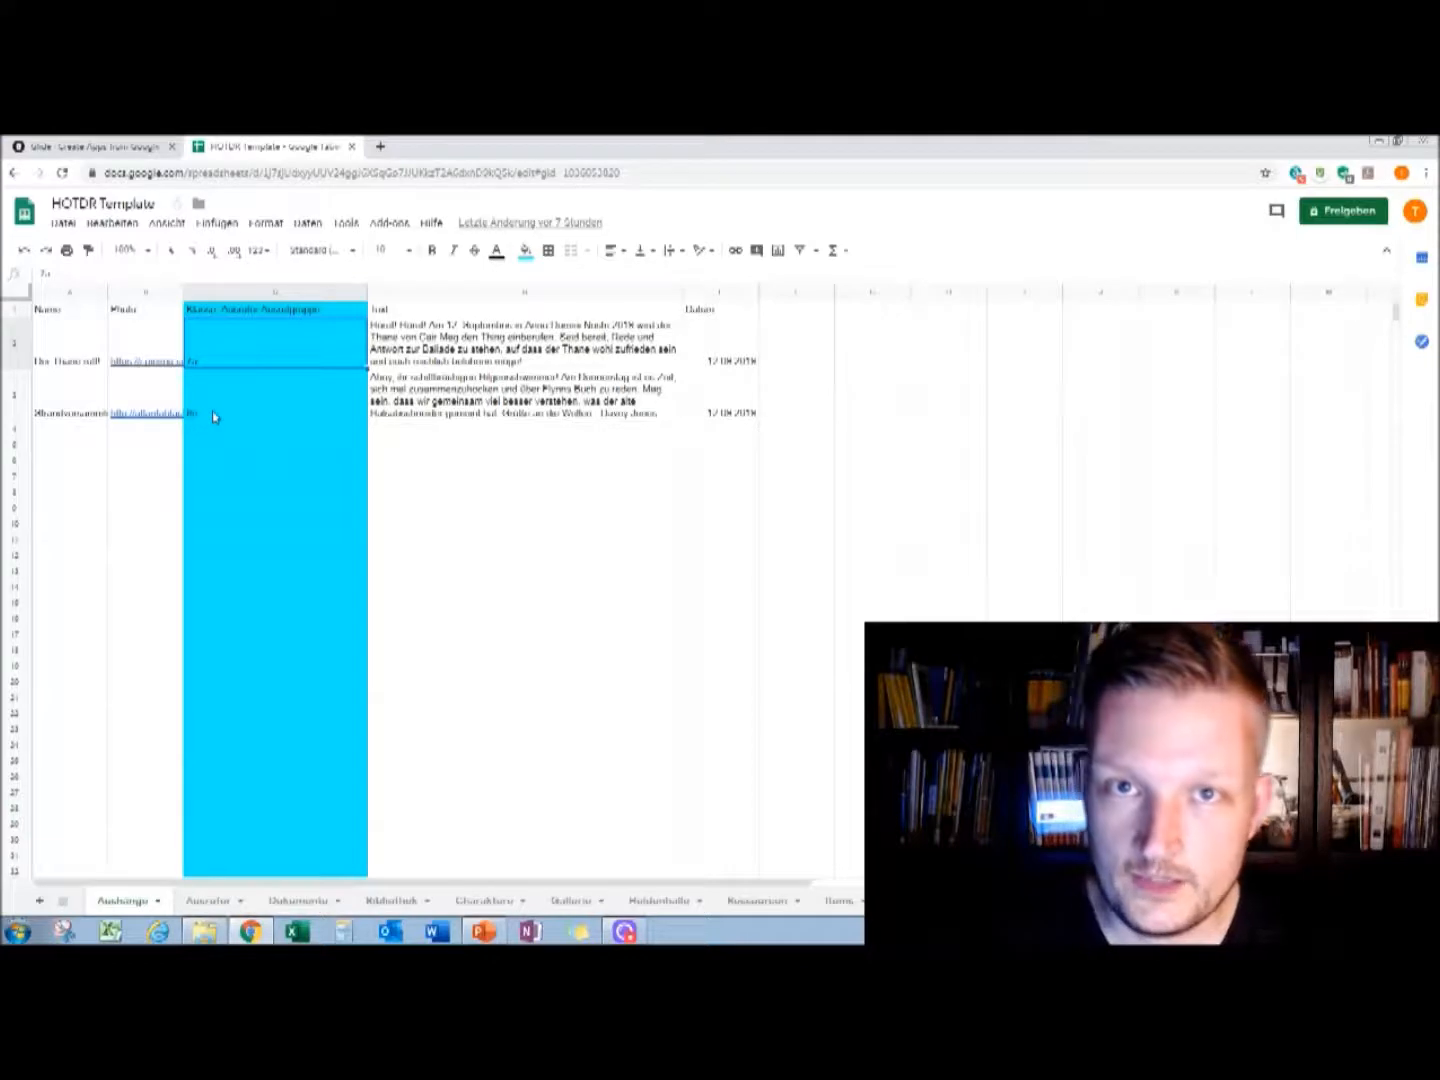
Examine each part of the Klasse=Ausrufer:Ausrufgruppe relation header in the Aushänge sheet and the class values below it.
{"action": "left_click", "coordinate": [225, 314]}
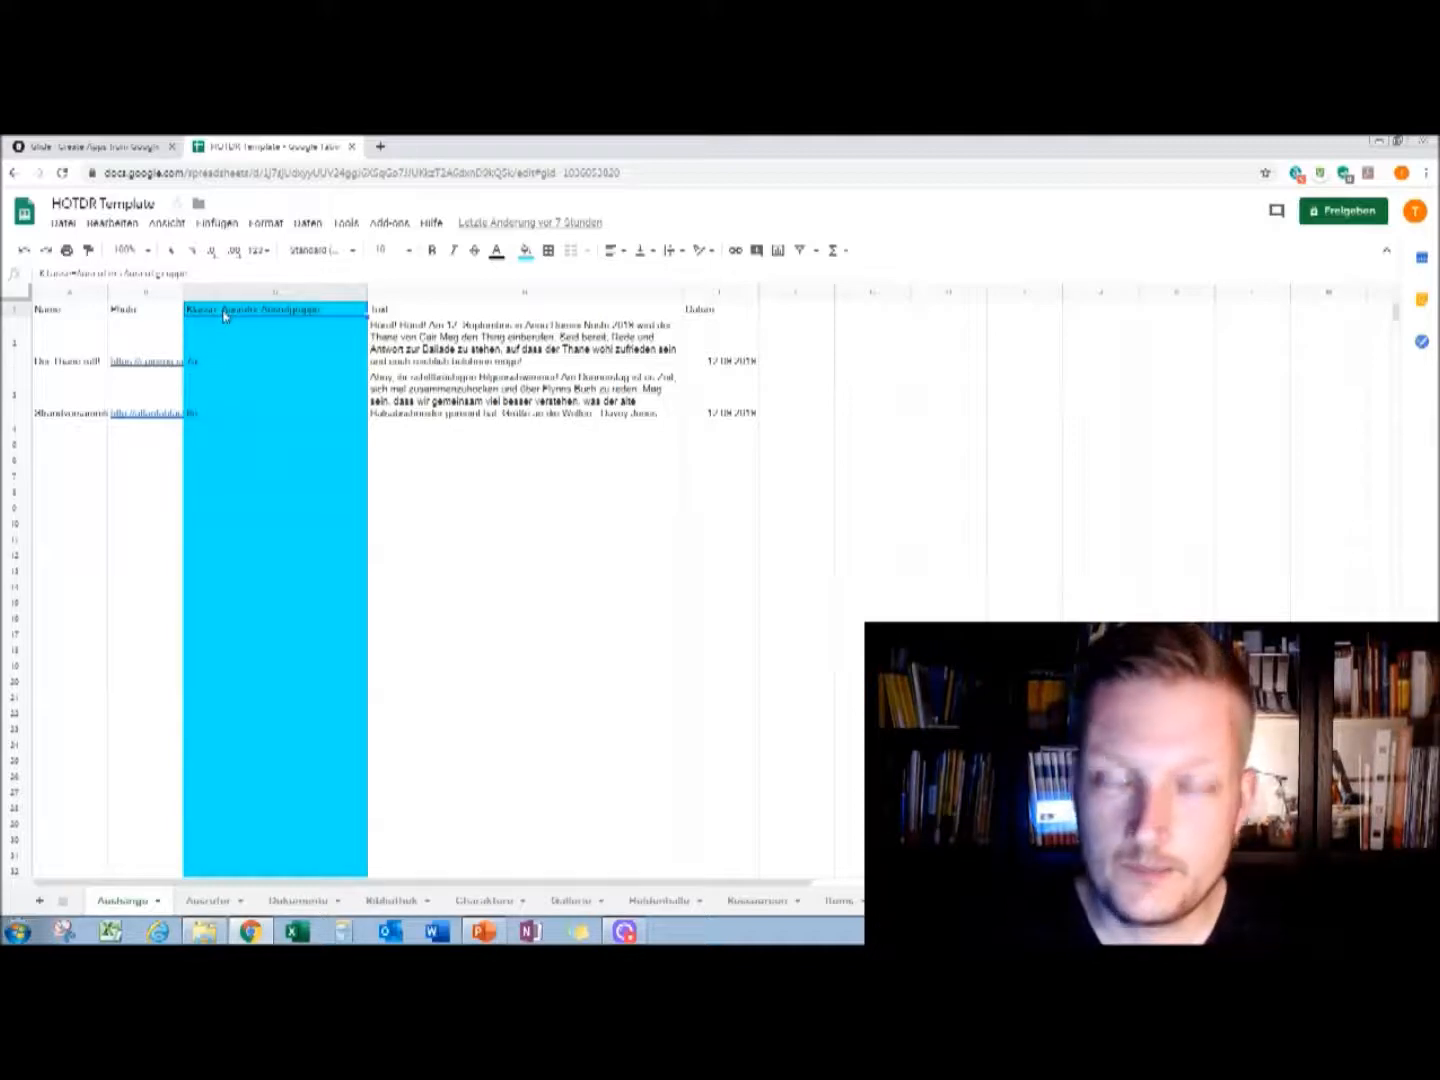
{"action": "left_click", "coordinate": [41, 270]}
{"action": "left_click_drag", "start_coordinate": [41, 270], "coordinate": [72, 274]}
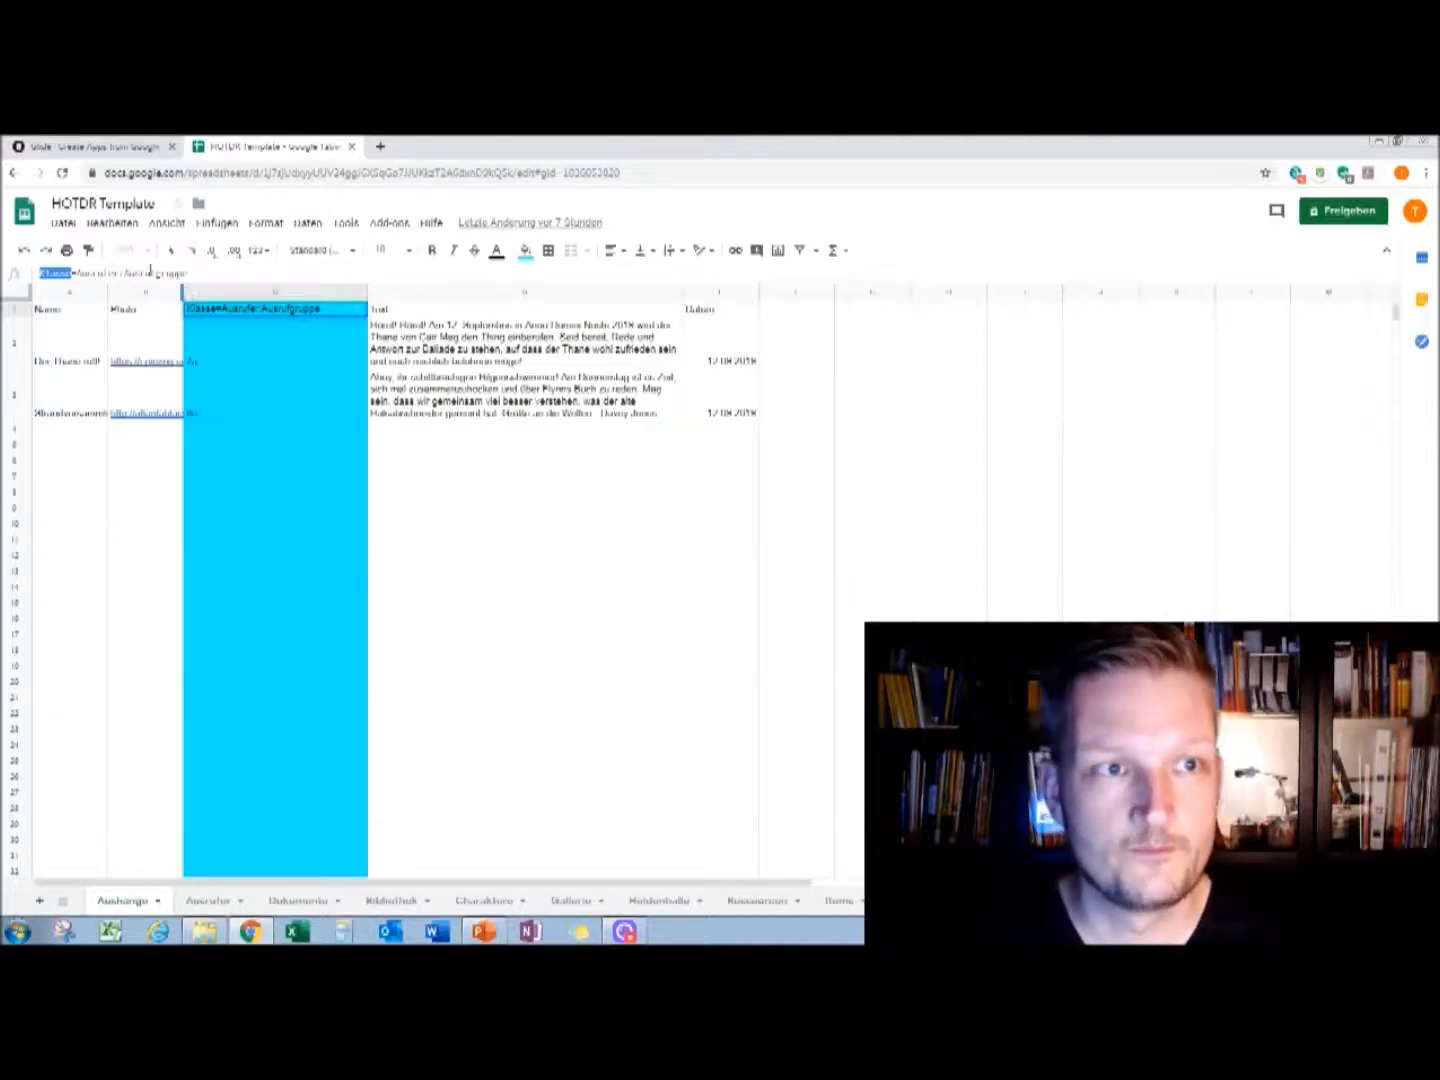
{"action": "left_click", "coordinate": [91, 275]}
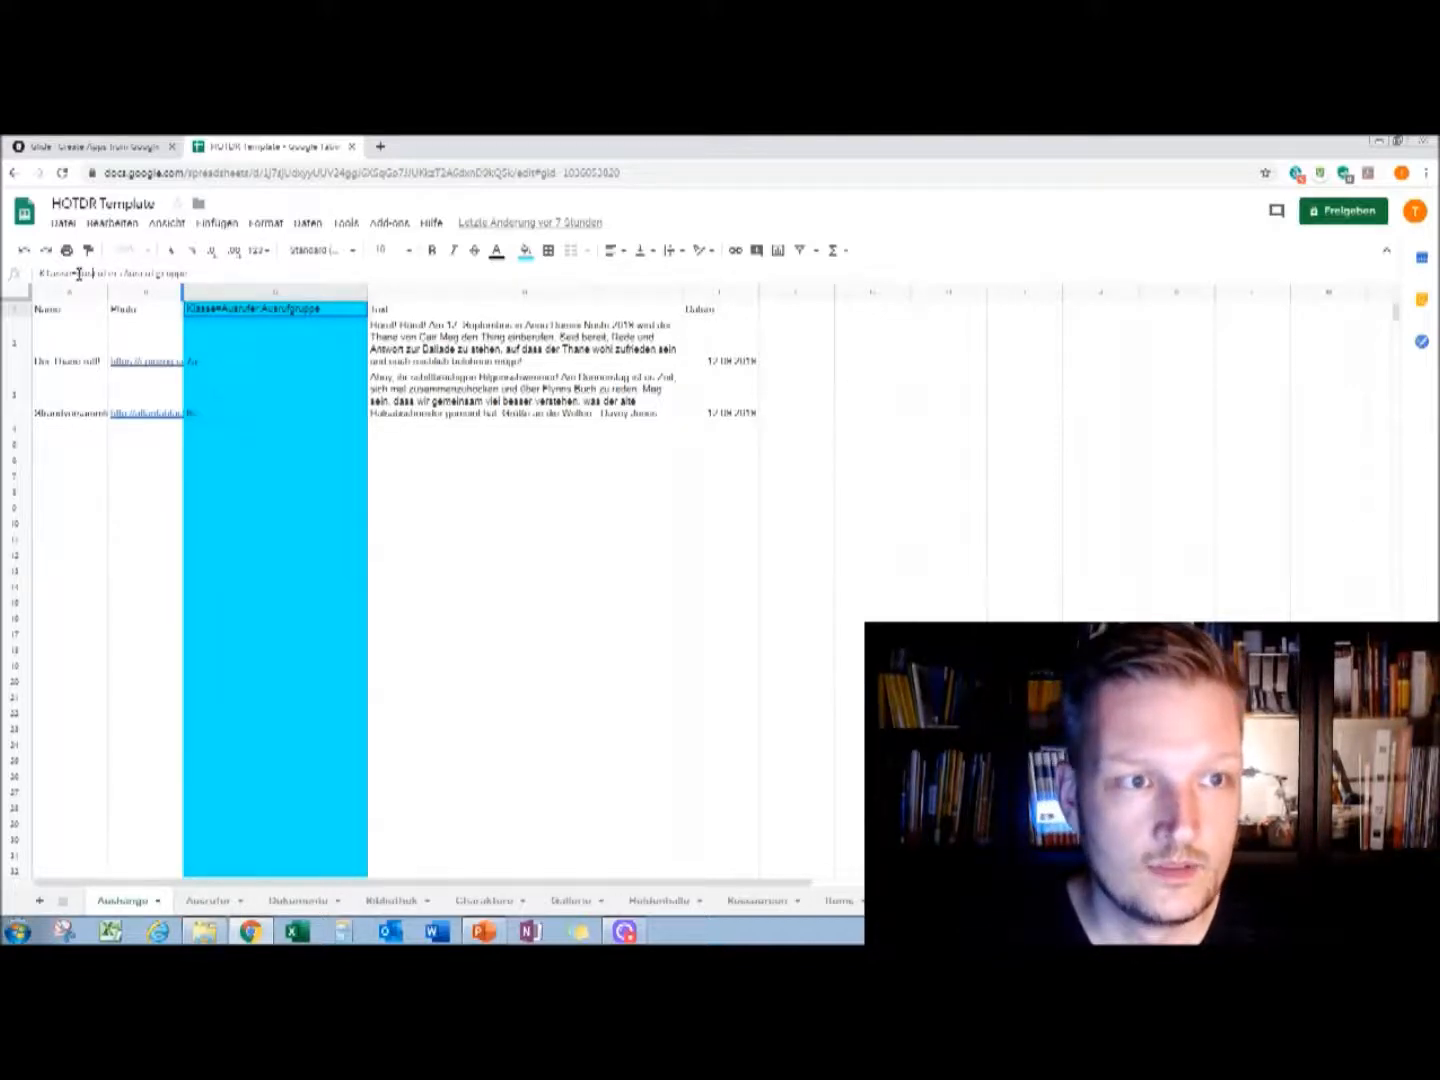
{"action": "left_click_drag", "start_coordinate": [77, 274], "coordinate": [121, 275]}
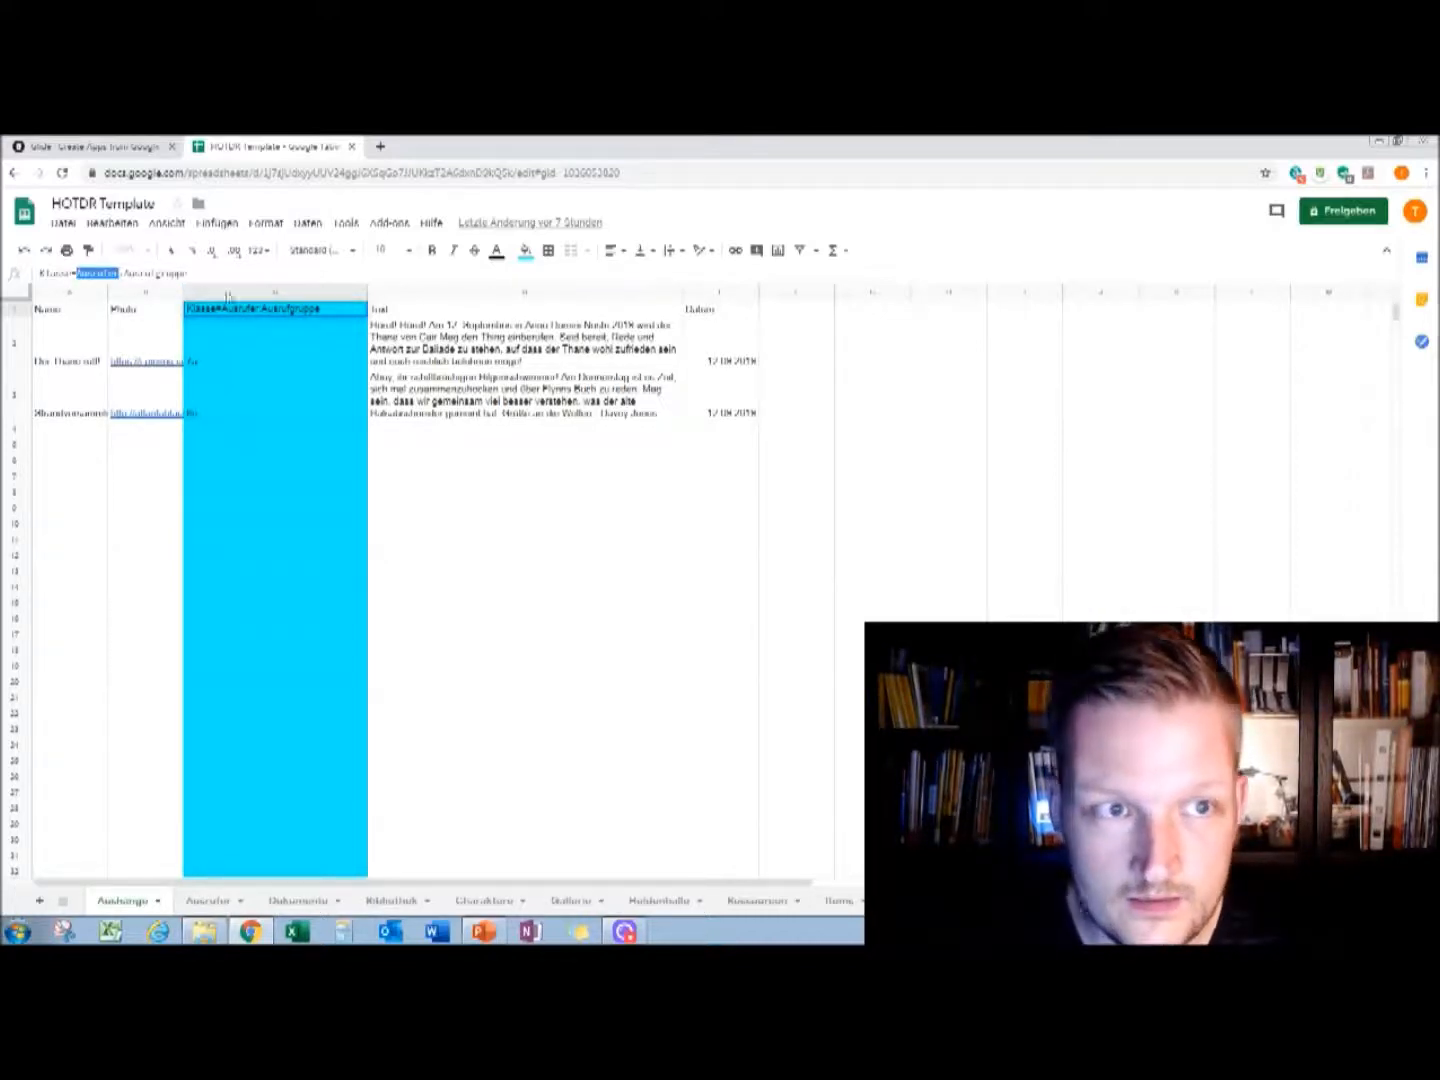
{"action": "left_click", "coordinate": [123, 274]}
{"action": "left_click_drag", "start_coordinate": [123, 273], "coordinate": [188, 273]}
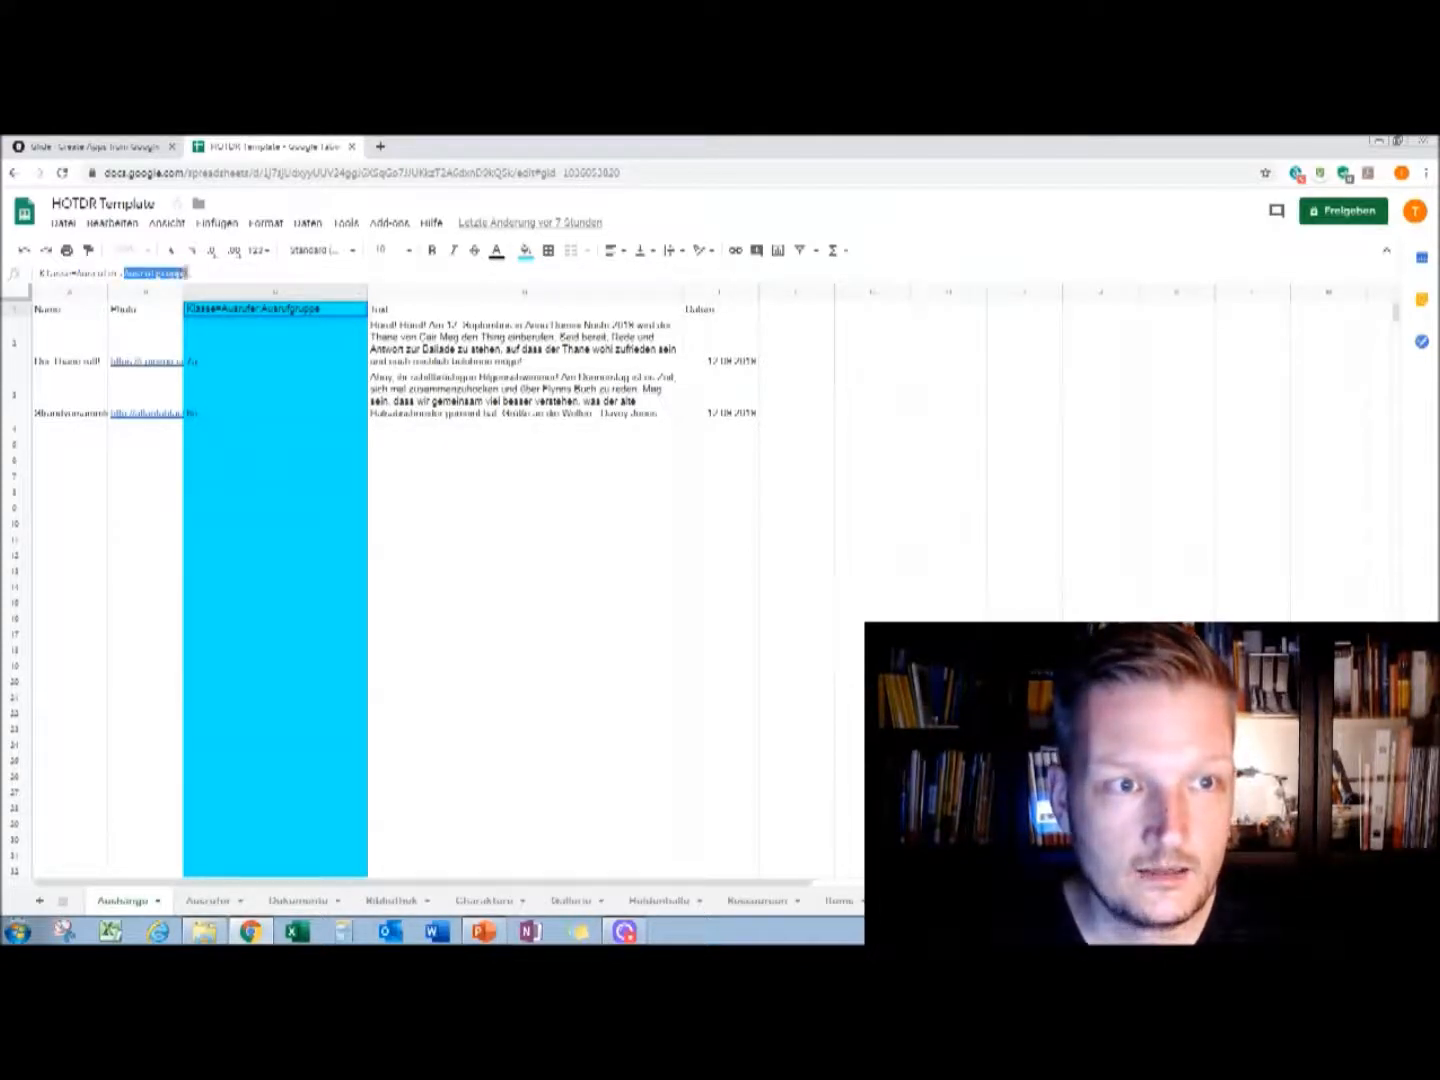
{"action": "left_click", "coordinate": [240, 348]}
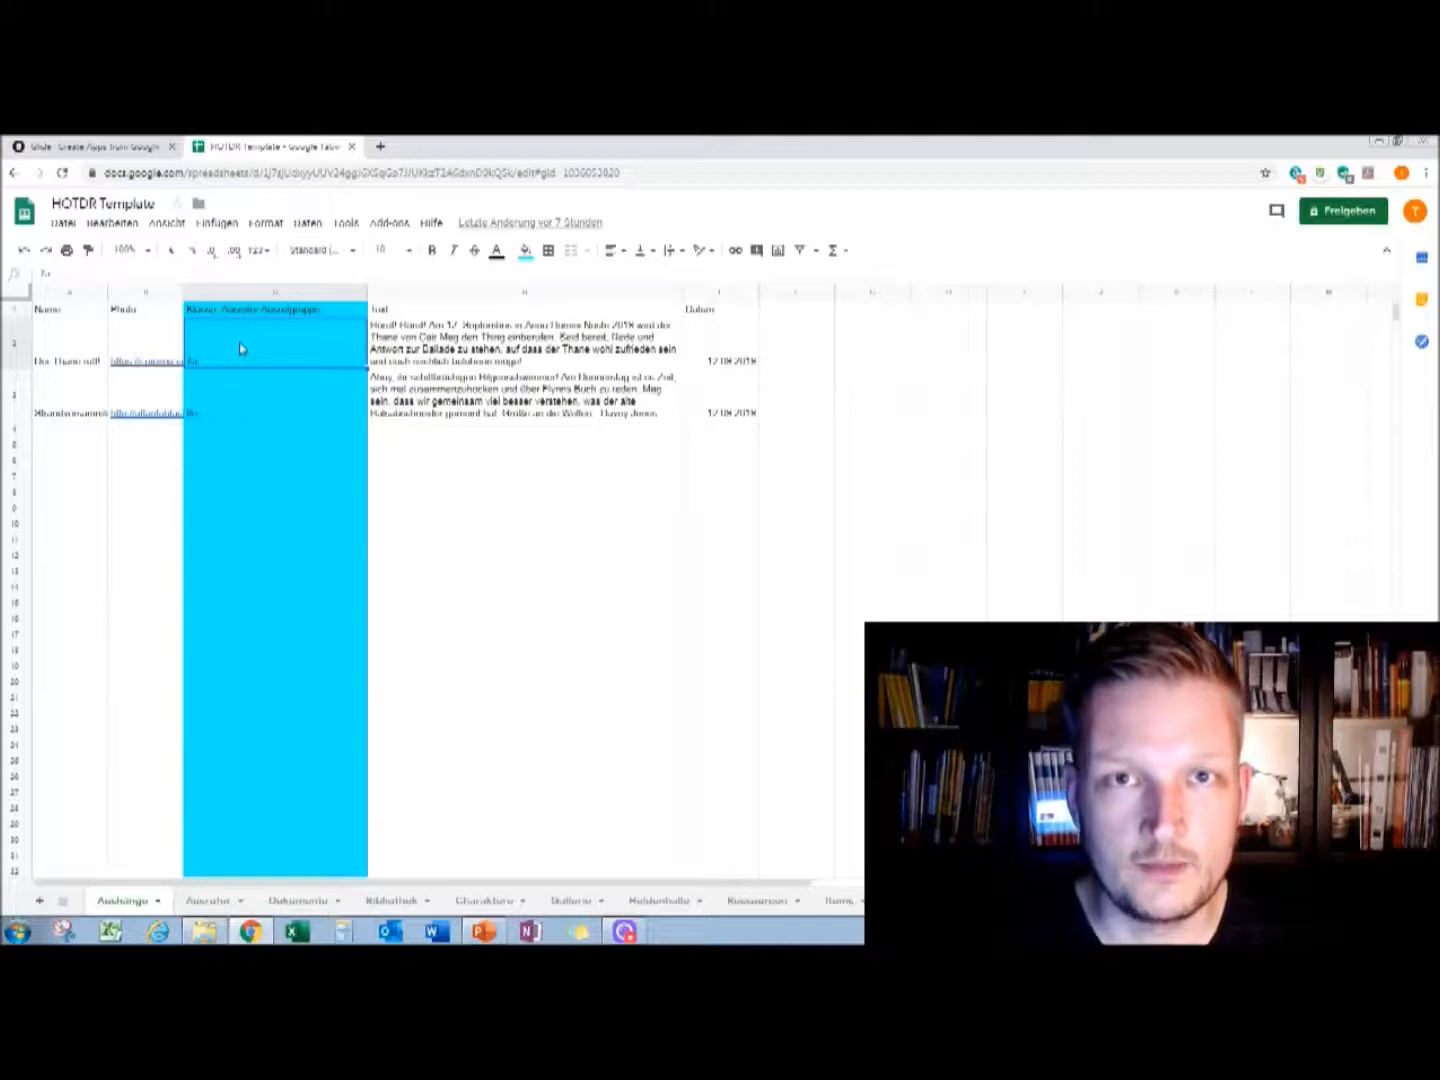
{"action": "left_click", "coordinate": [248, 395]}
{"action": "left_click", "coordinate": [263, 346]}
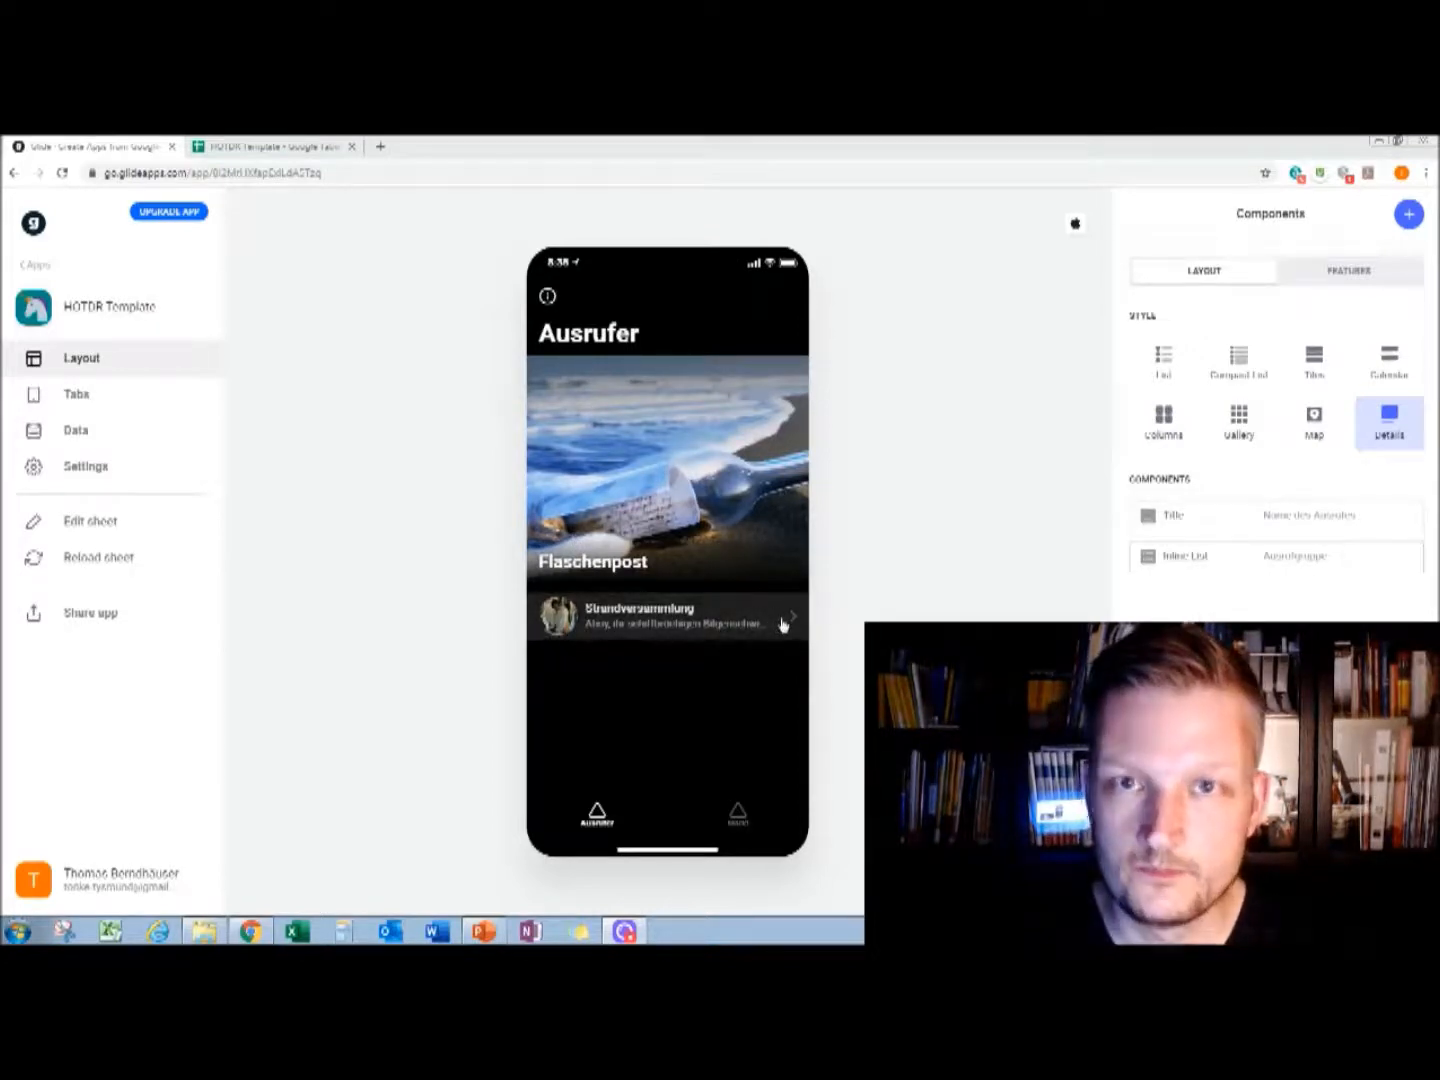
Open the Strandversammlung notice in the Glide app preview and return to the Ausrufer screen.
{"action": "left_click", "coordinate": [678, 611]}
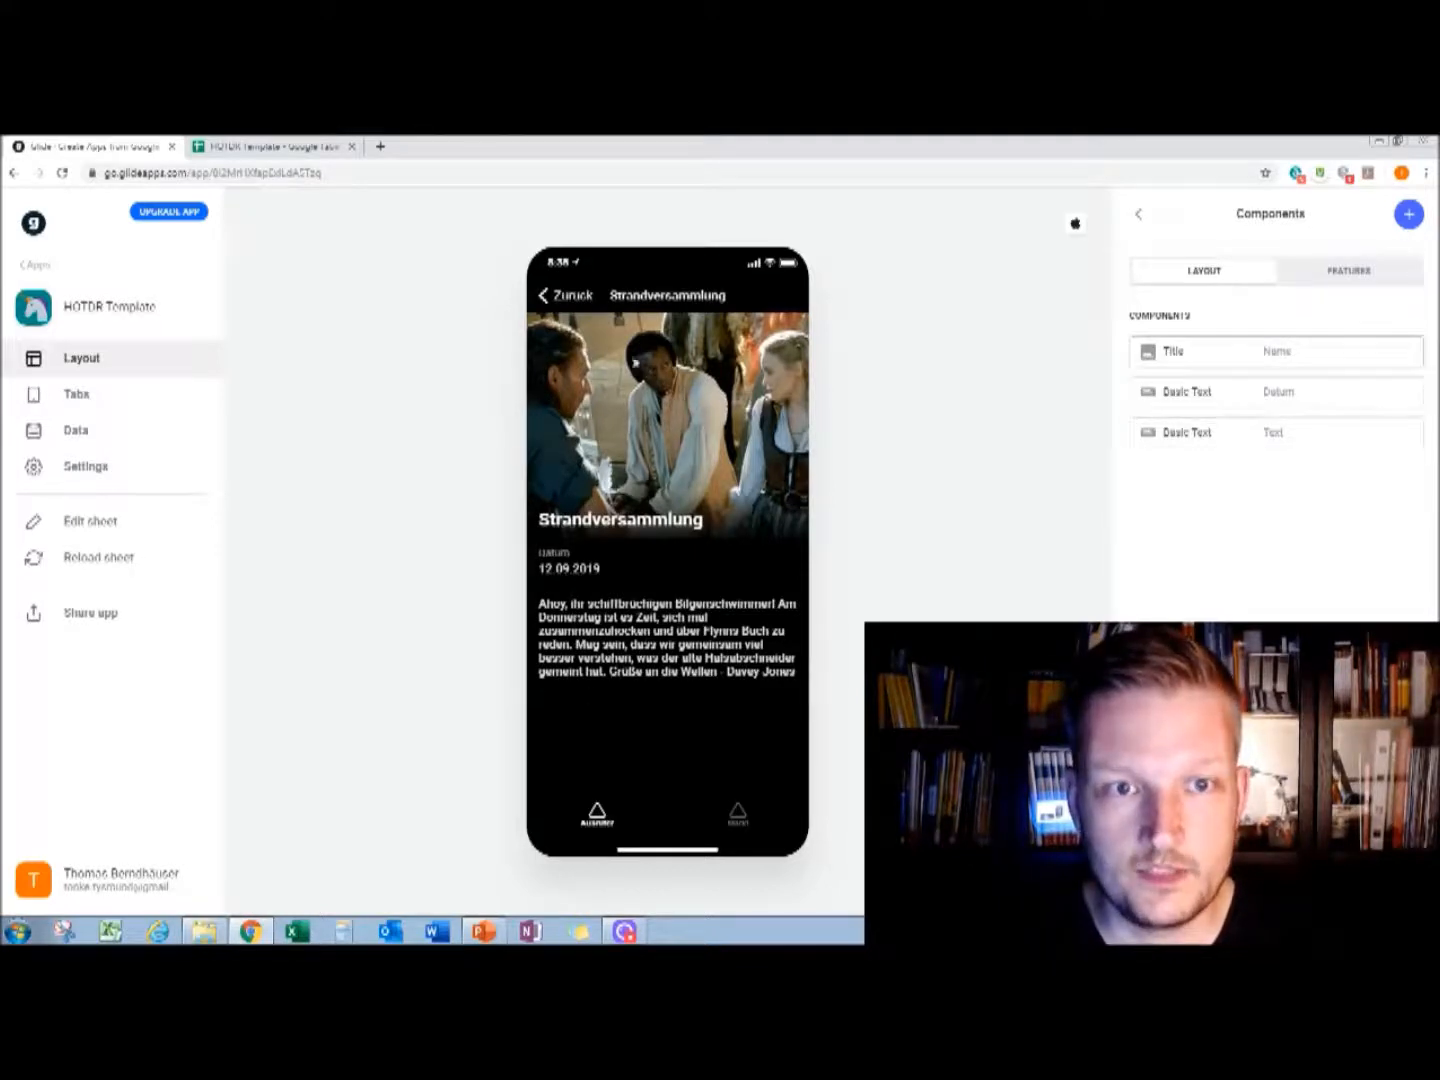
{"action": "left_click", "coordinate": [560, 299]}
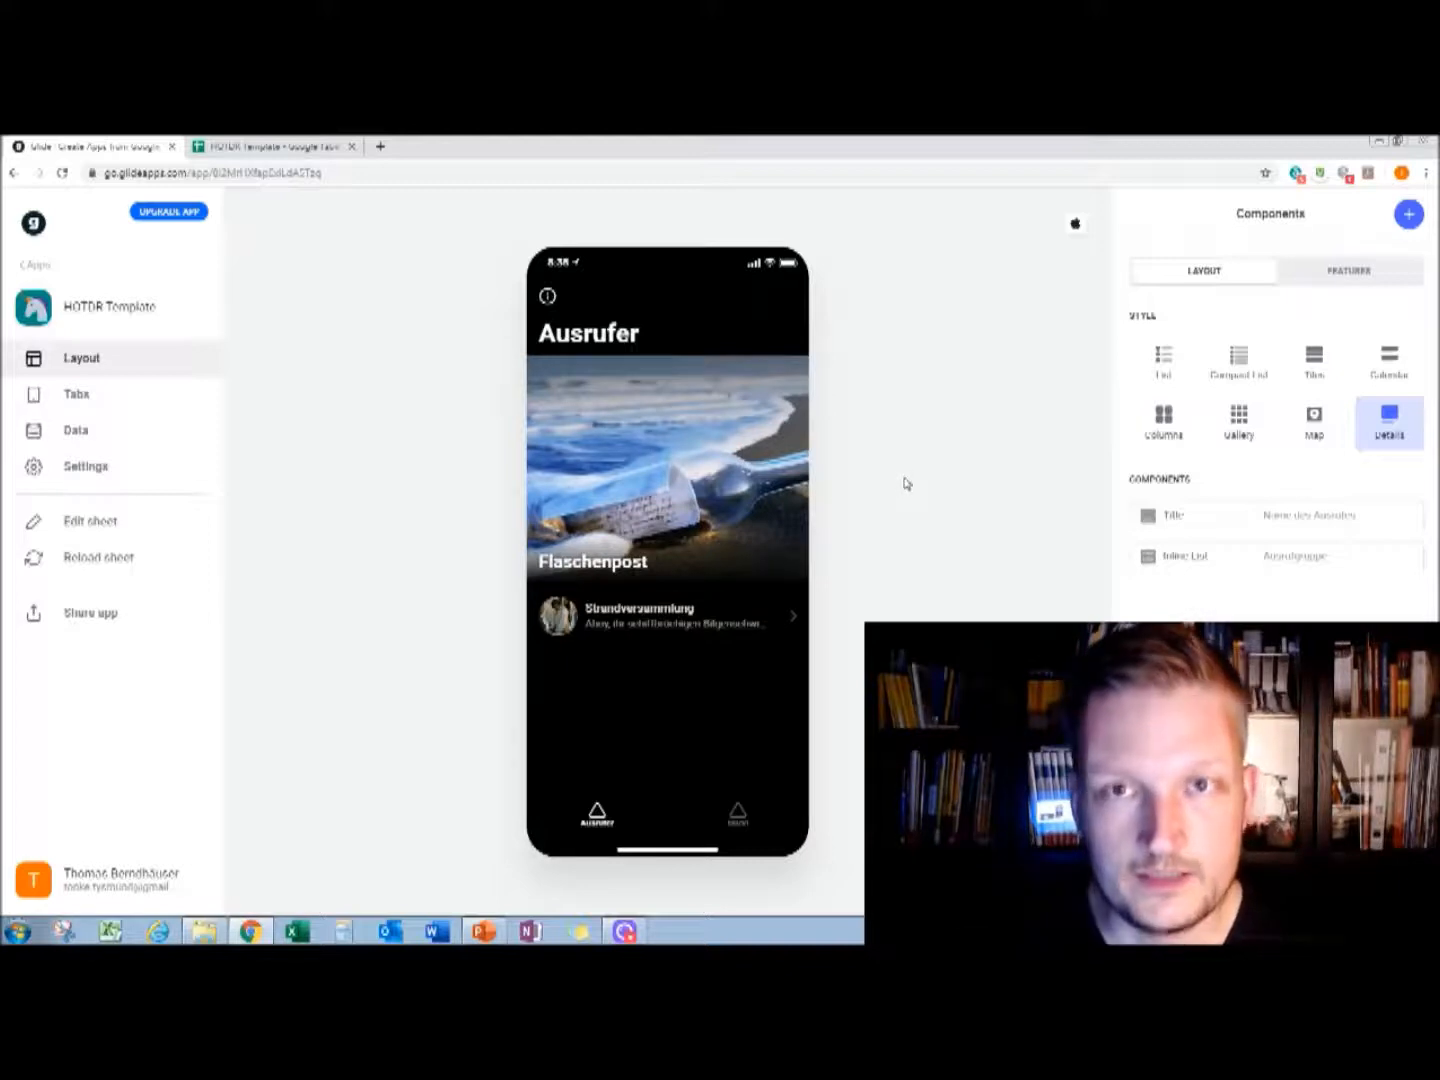
Show the available sign-in methods in the app's privacy settings.
{"action": "left_click", "coordinate": [83, 470]}
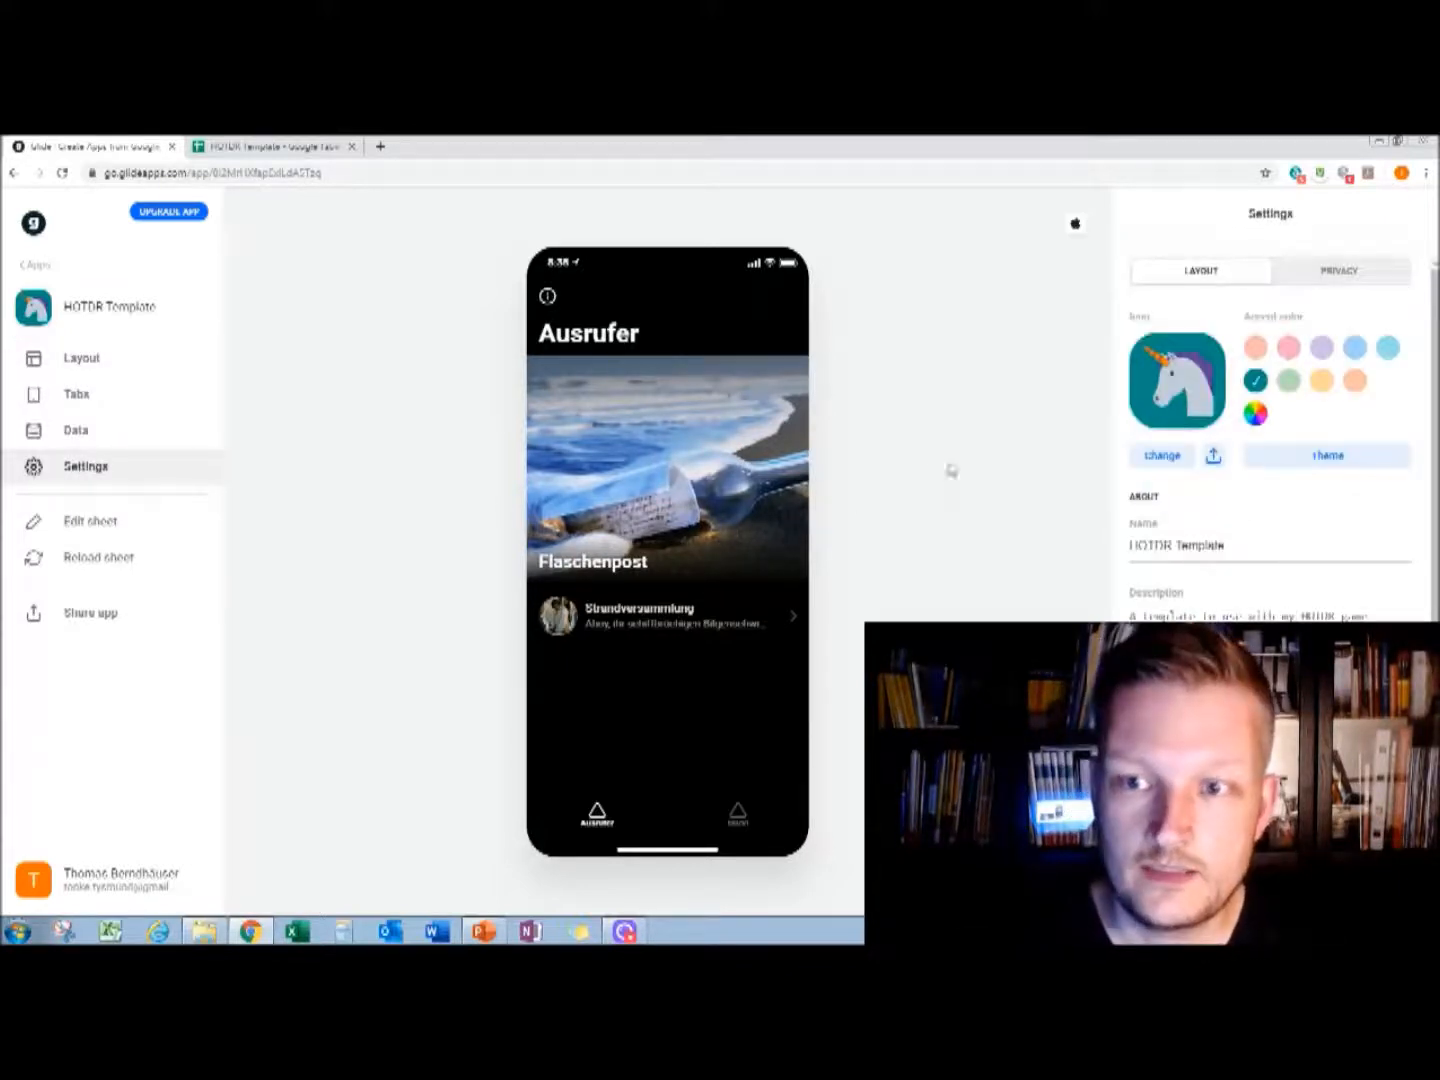
{"action": "left_click", "coordinate": [1346, 274]}
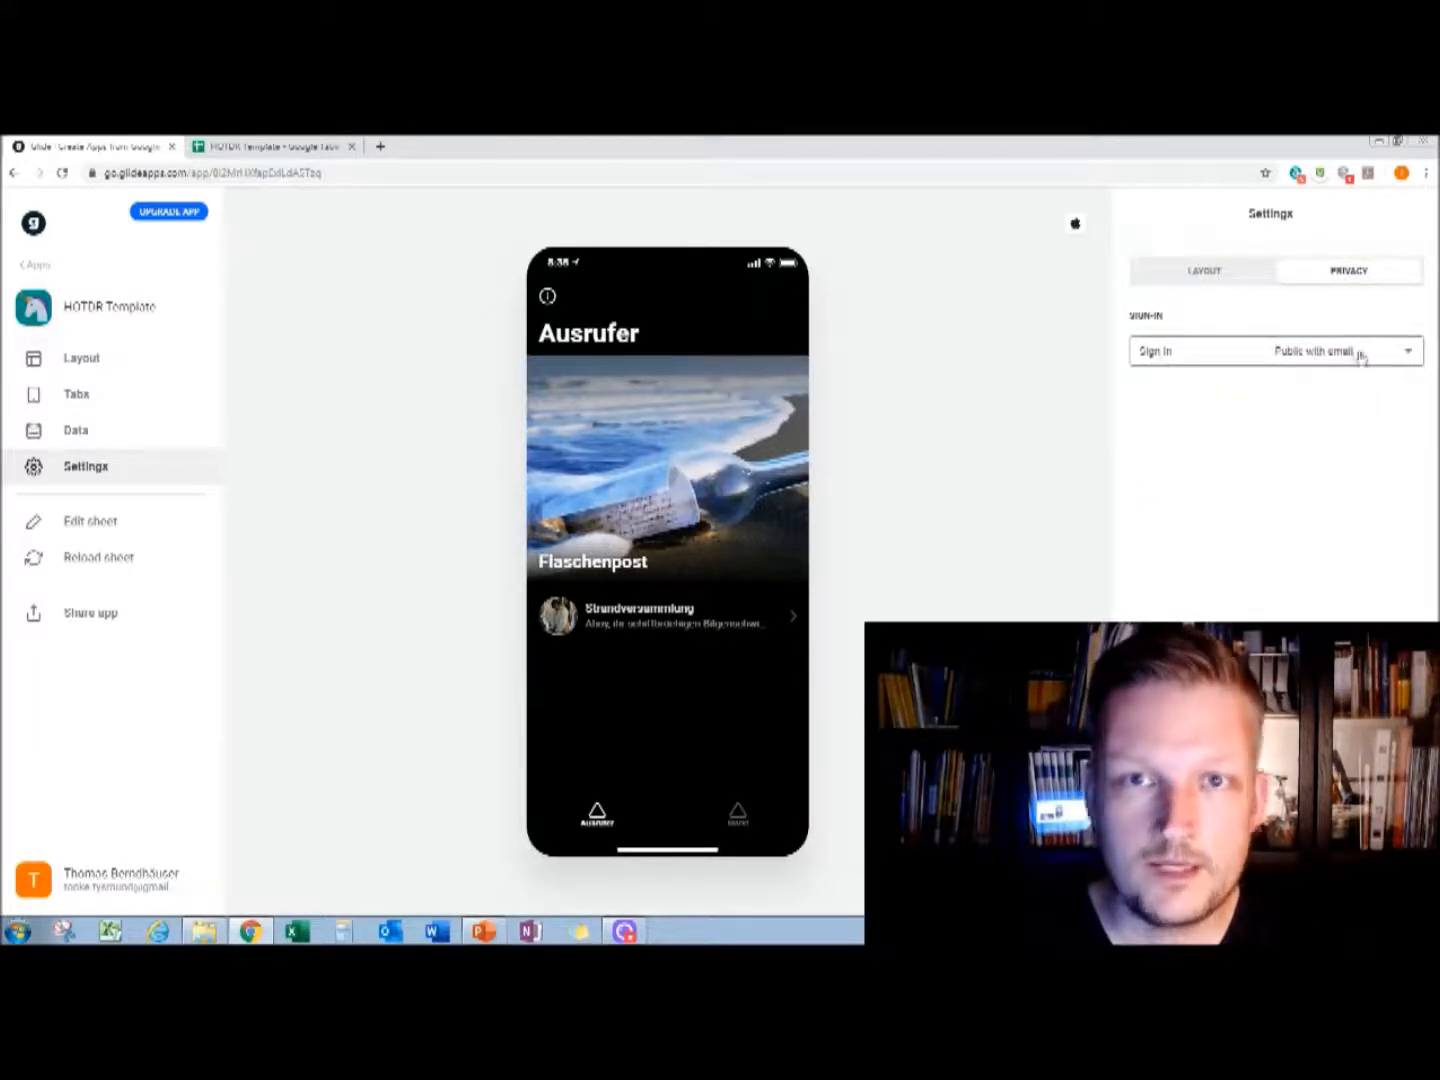
{"action": "left_click", "coordinate": [1407, 352]}
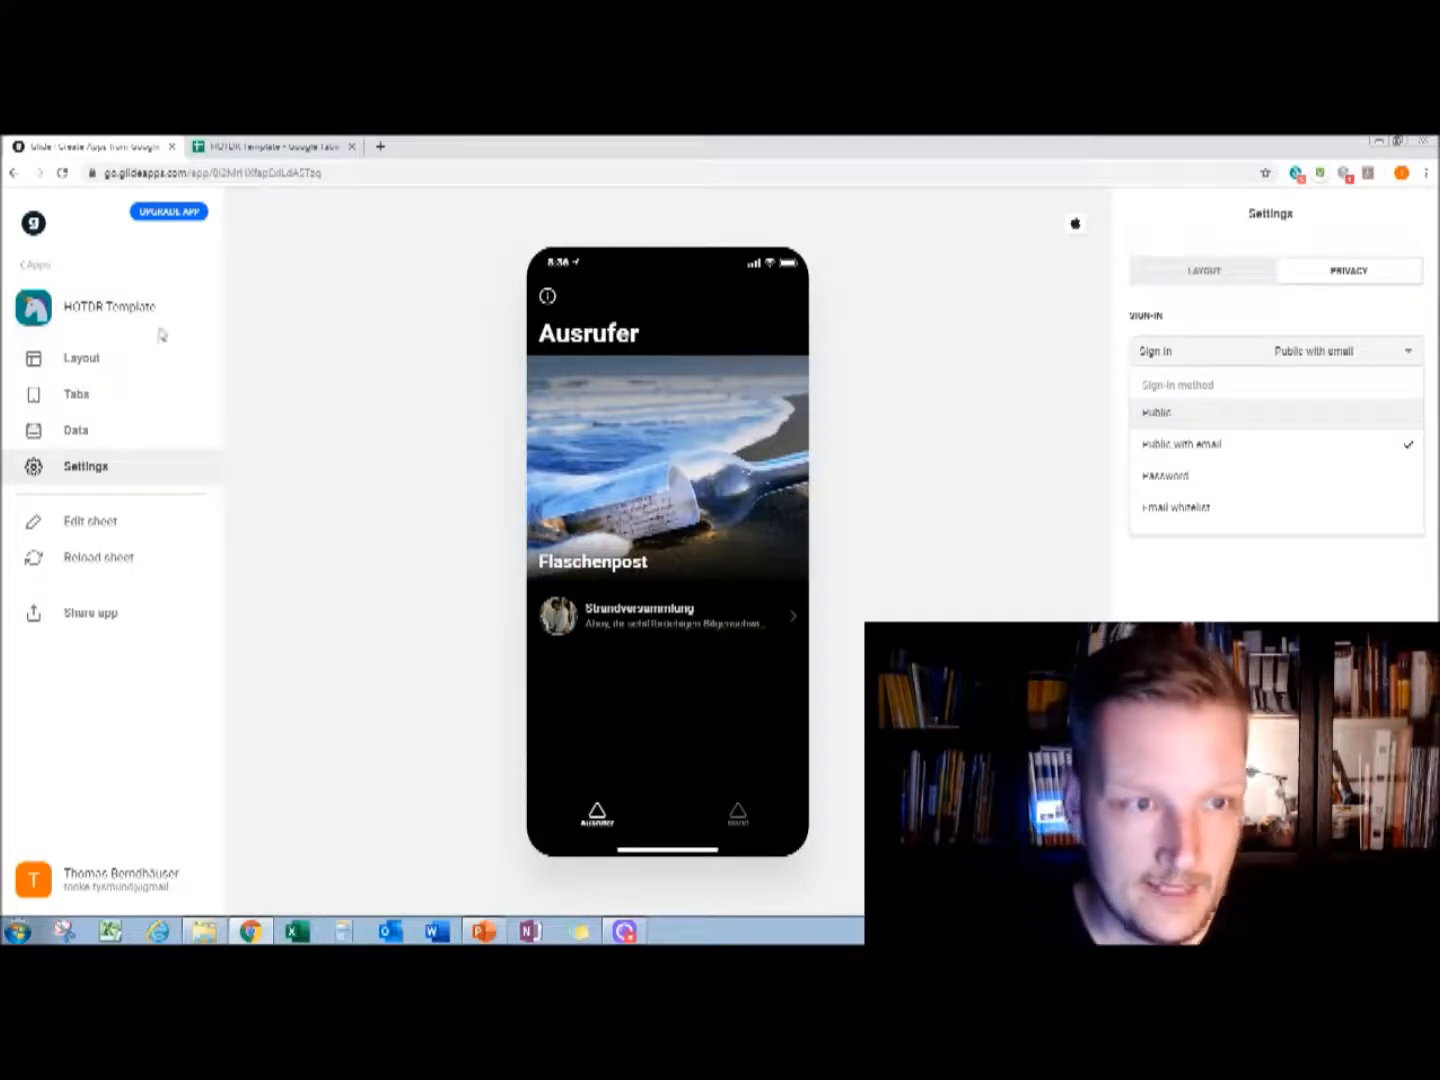
Try the List style on the Ausrufer screen's layout and return it to Details.
{"action": "left_click", "coordinate": [86, 368]}
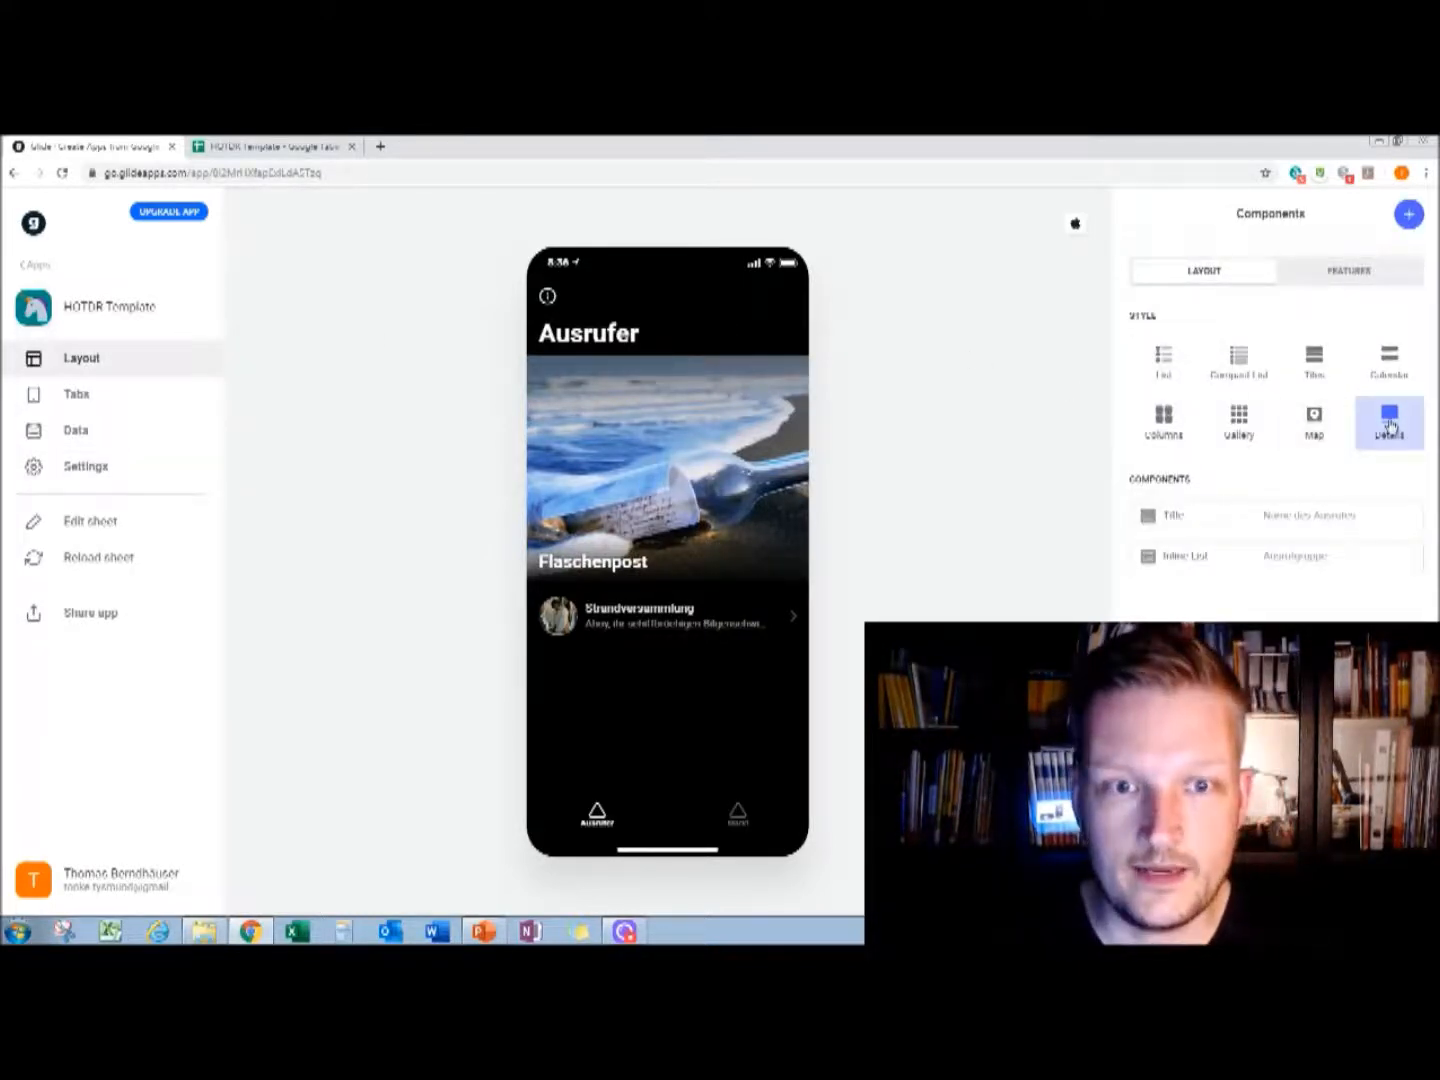
{"action": "left_click", "coordinate": [1163, 363]}
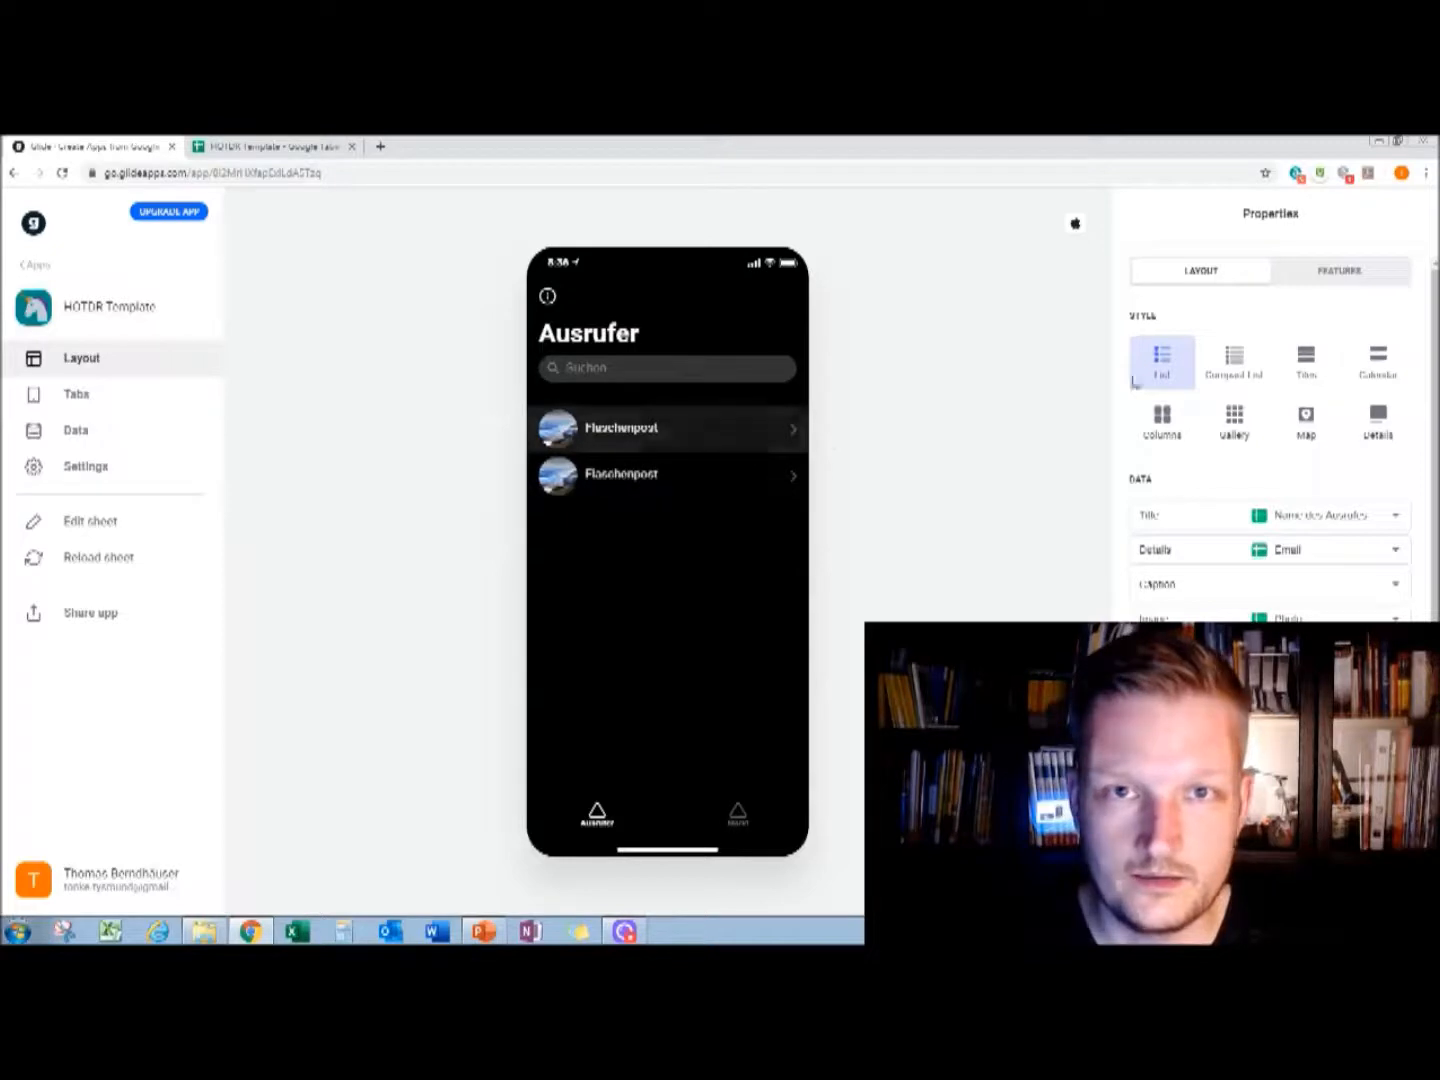
{"action": "left_click", "coordinate": [1388, 419]}
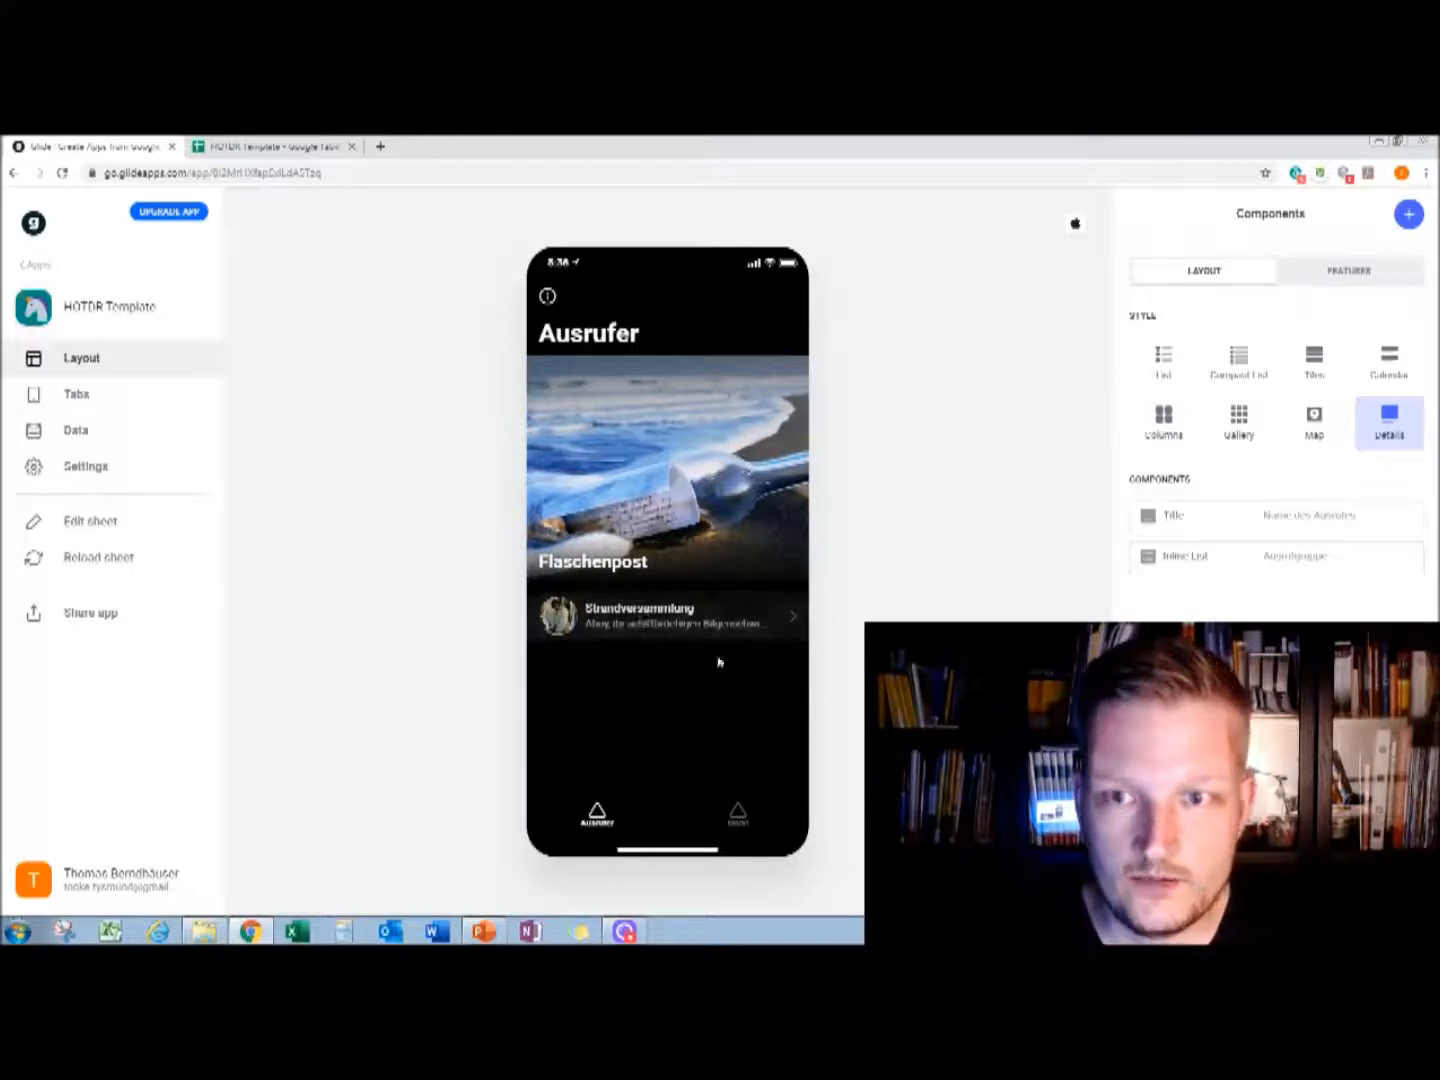
Disable filtering rows by signed-in user for the Ausrufer screen and enable it again with the Email column.
{"action": "left_click", "coordinate": [1336, 276]}
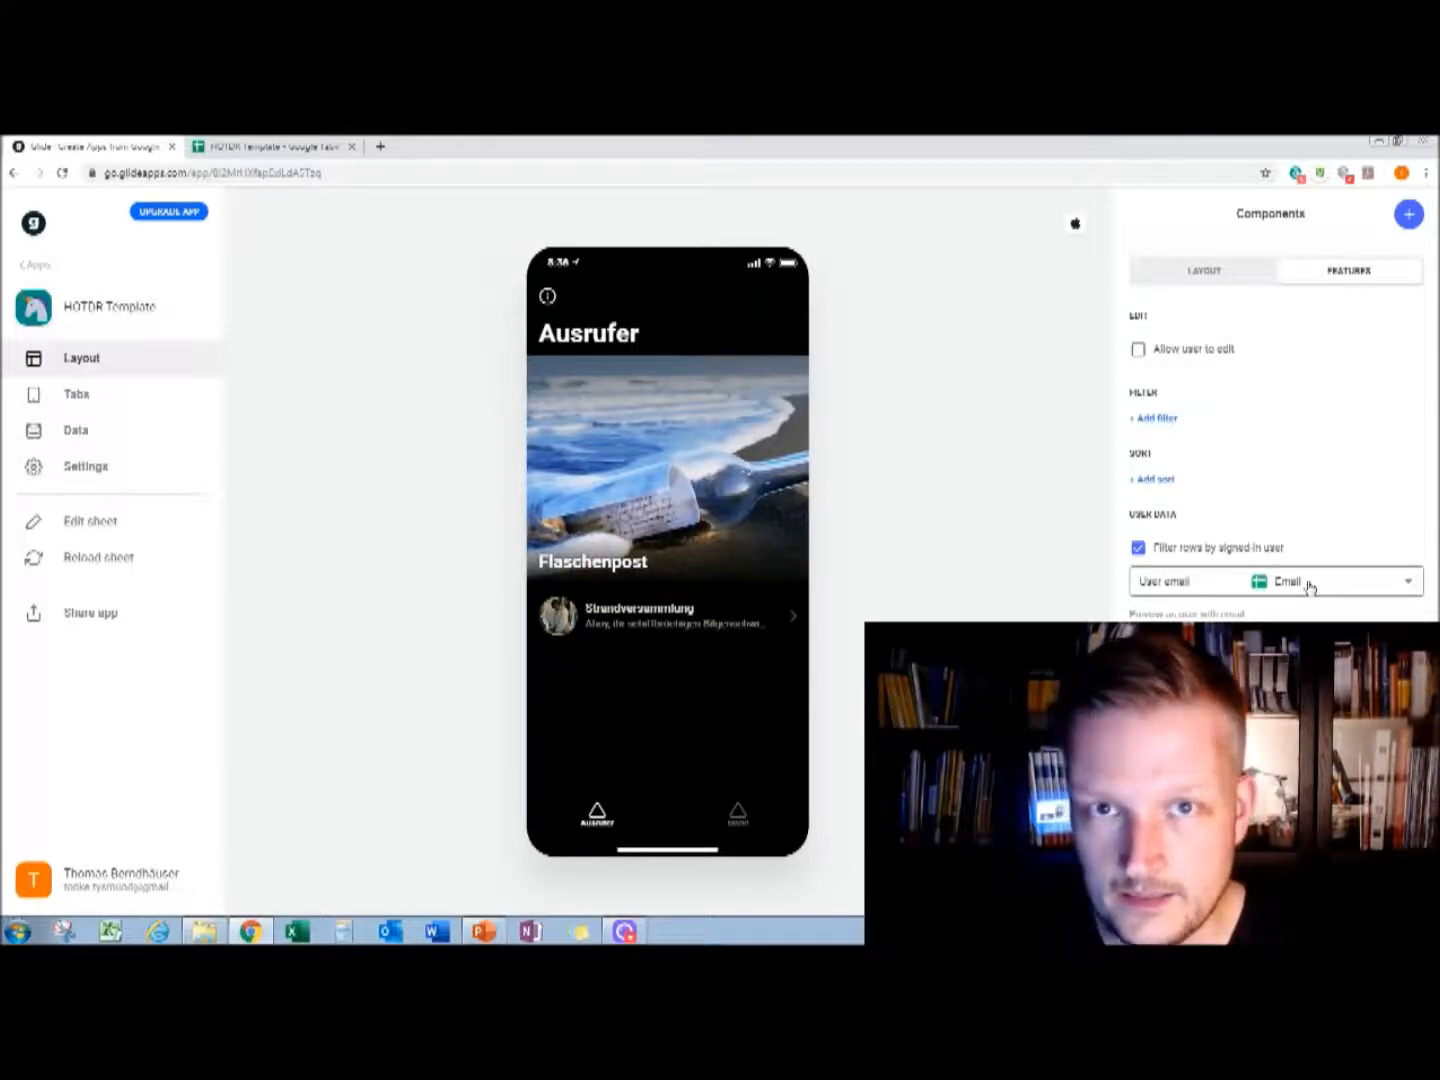
{"action": "left_click", "coordinate": [1138, 549]}
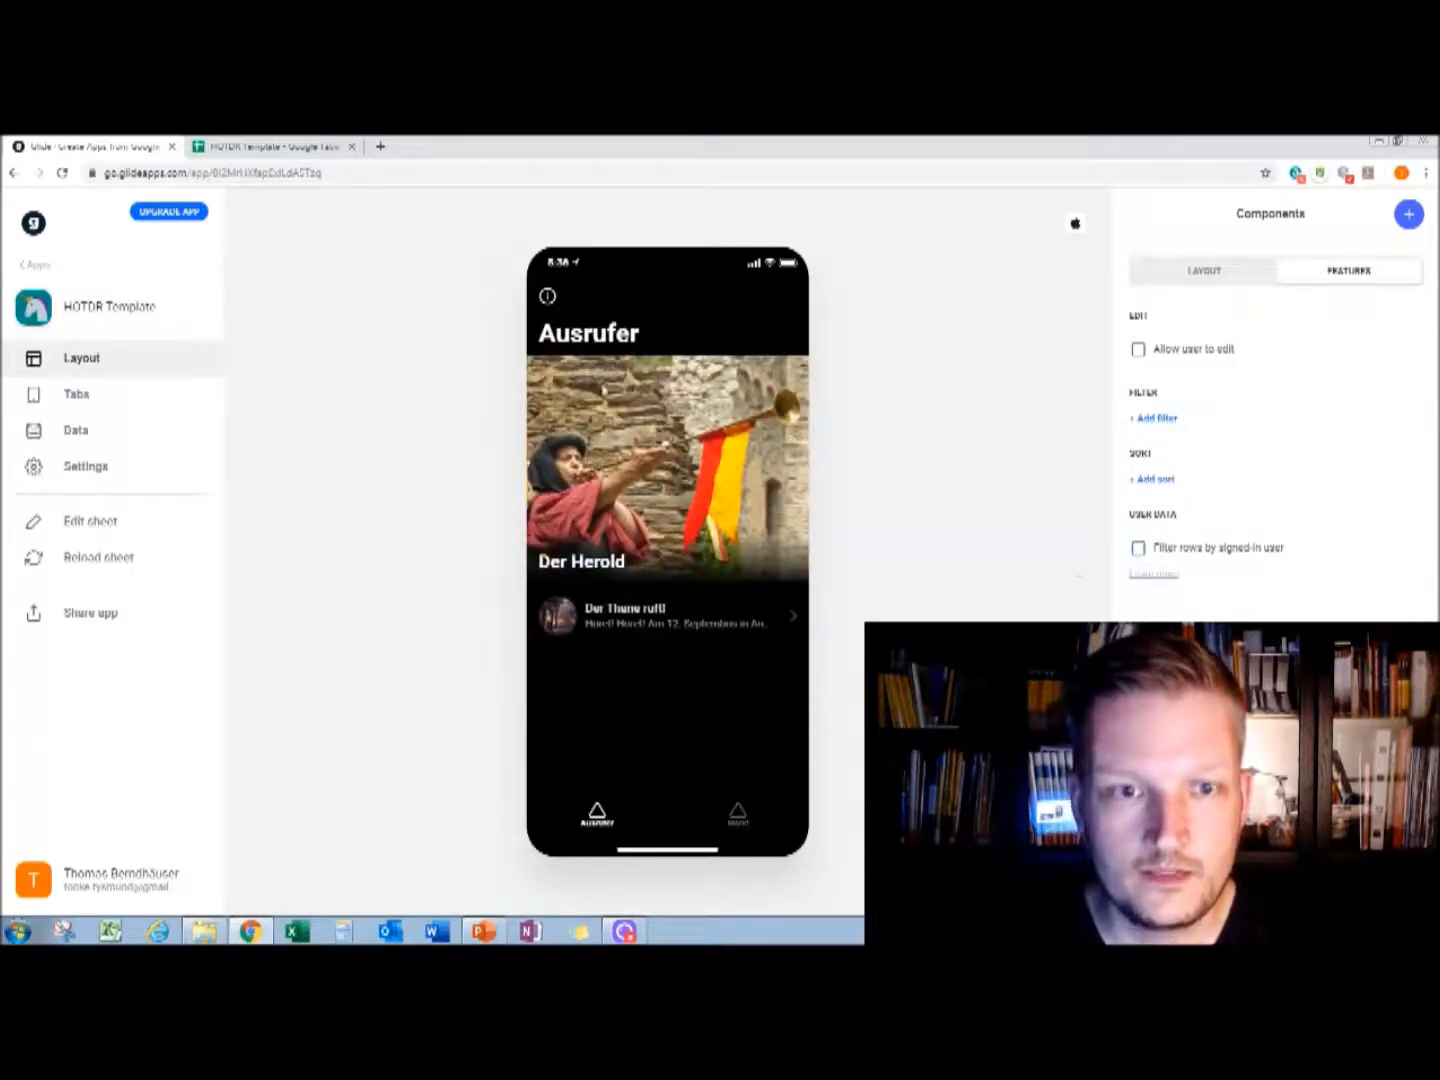
{"action": "left_click", "coordinate": [1138, 549]}
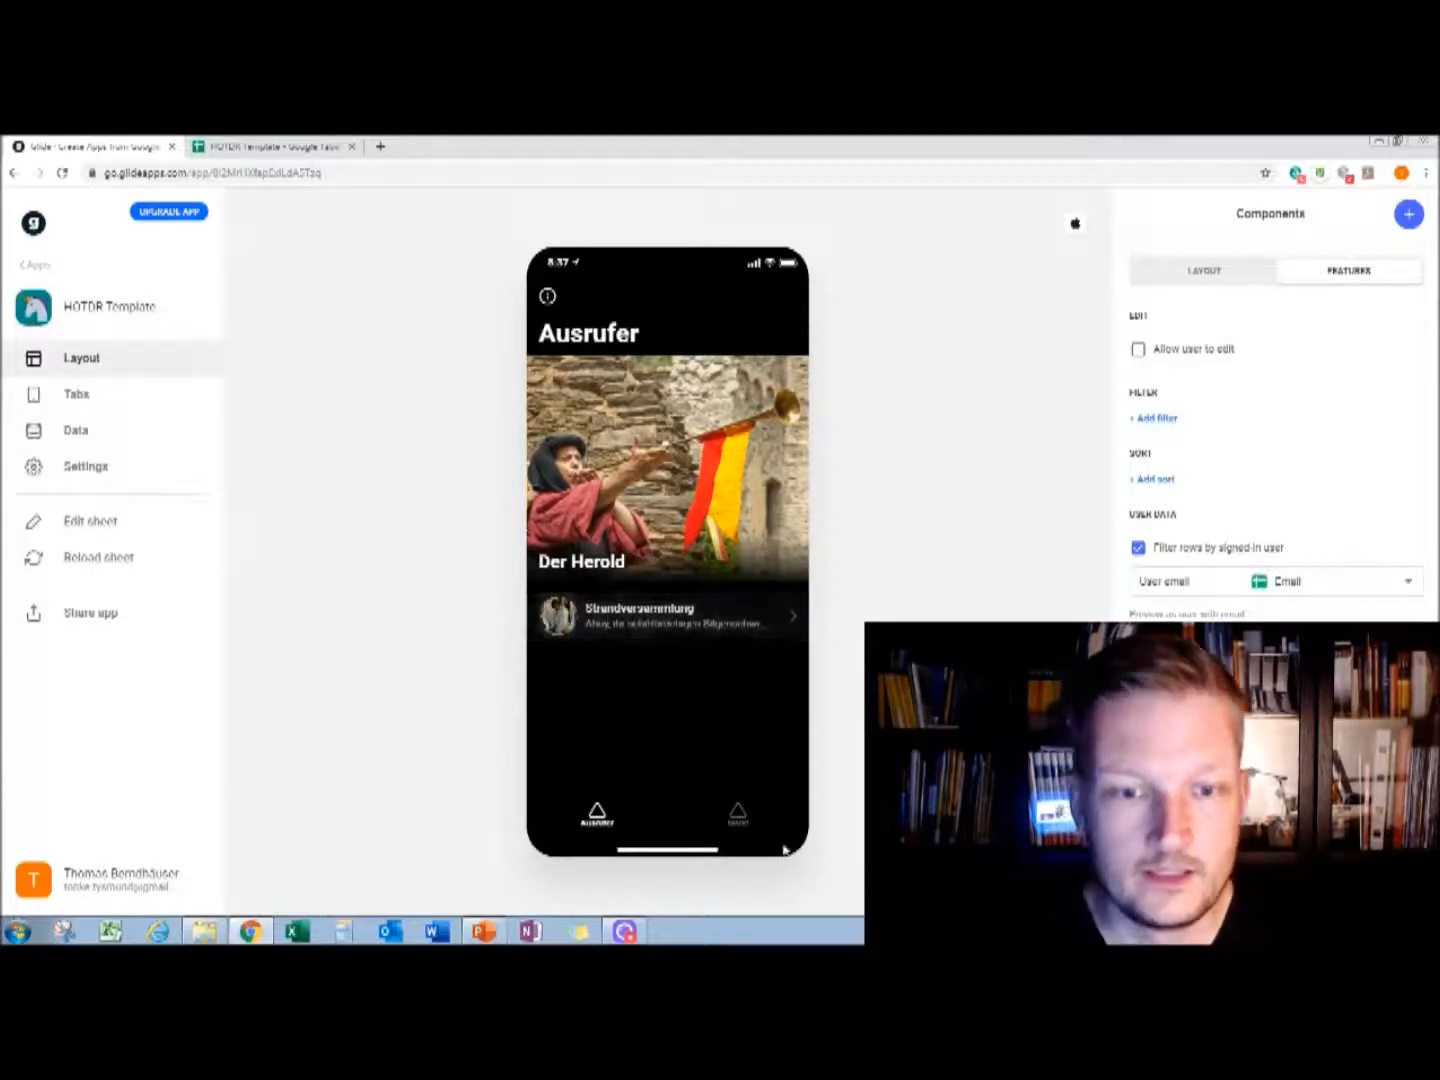
Preview the Markt screen, return to Ausrufer and open the Der Thane ruft! notice.
{"action": "left_click", "coordinate": [739, 818]}
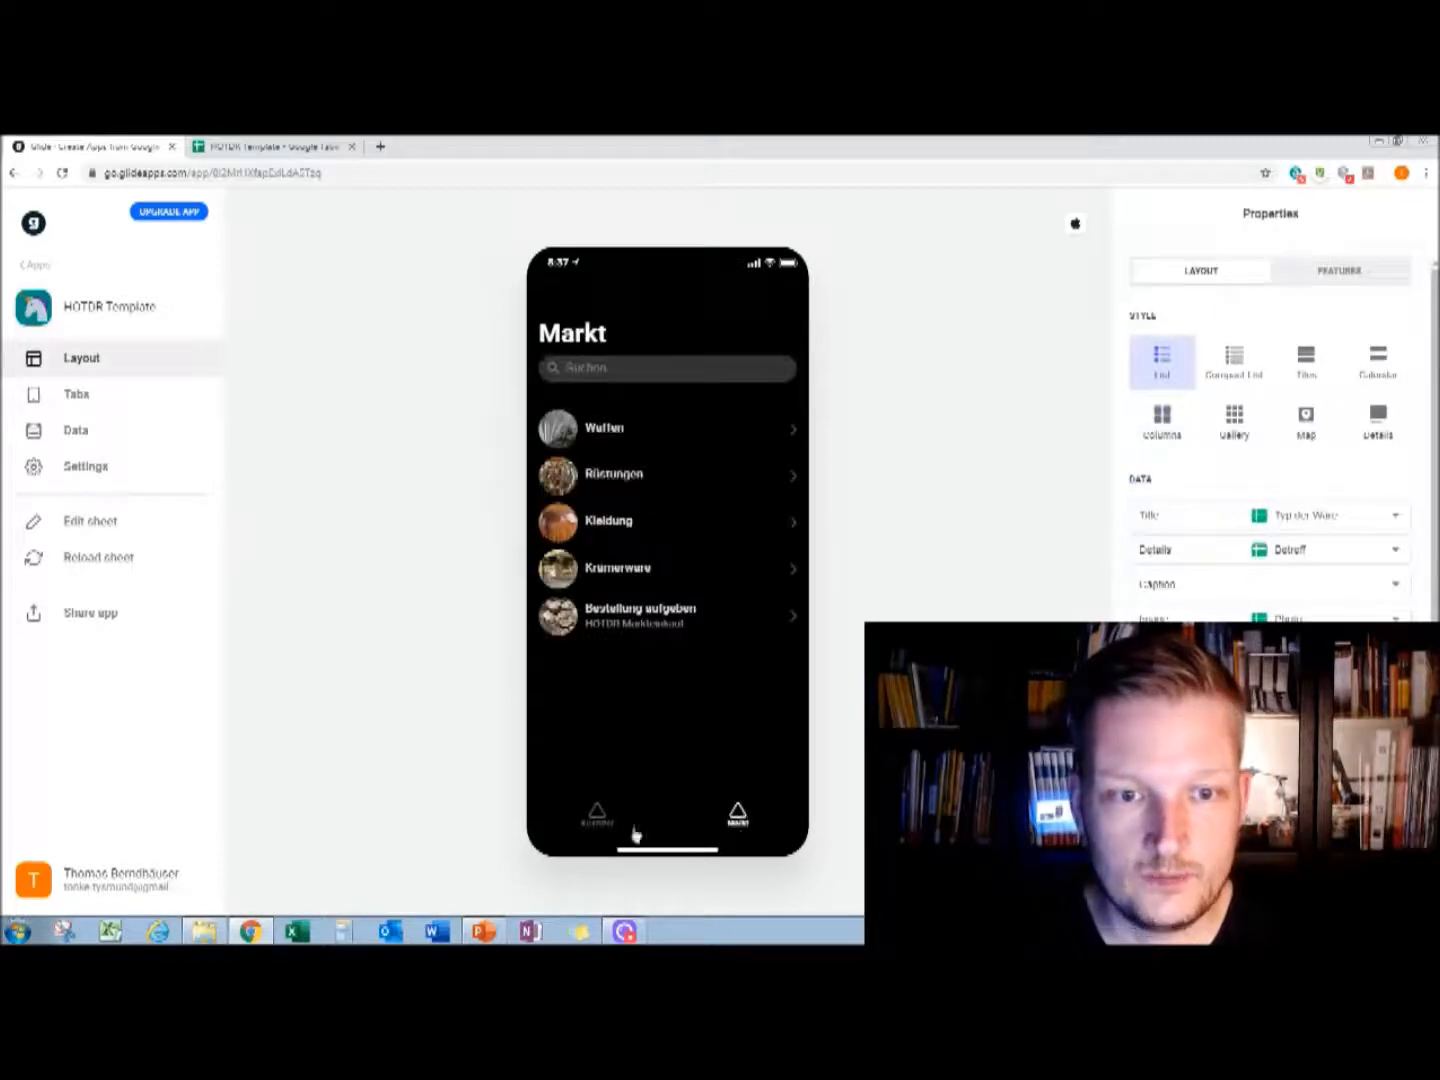
{"action": "left_click", "coordinate": [598, 817]}
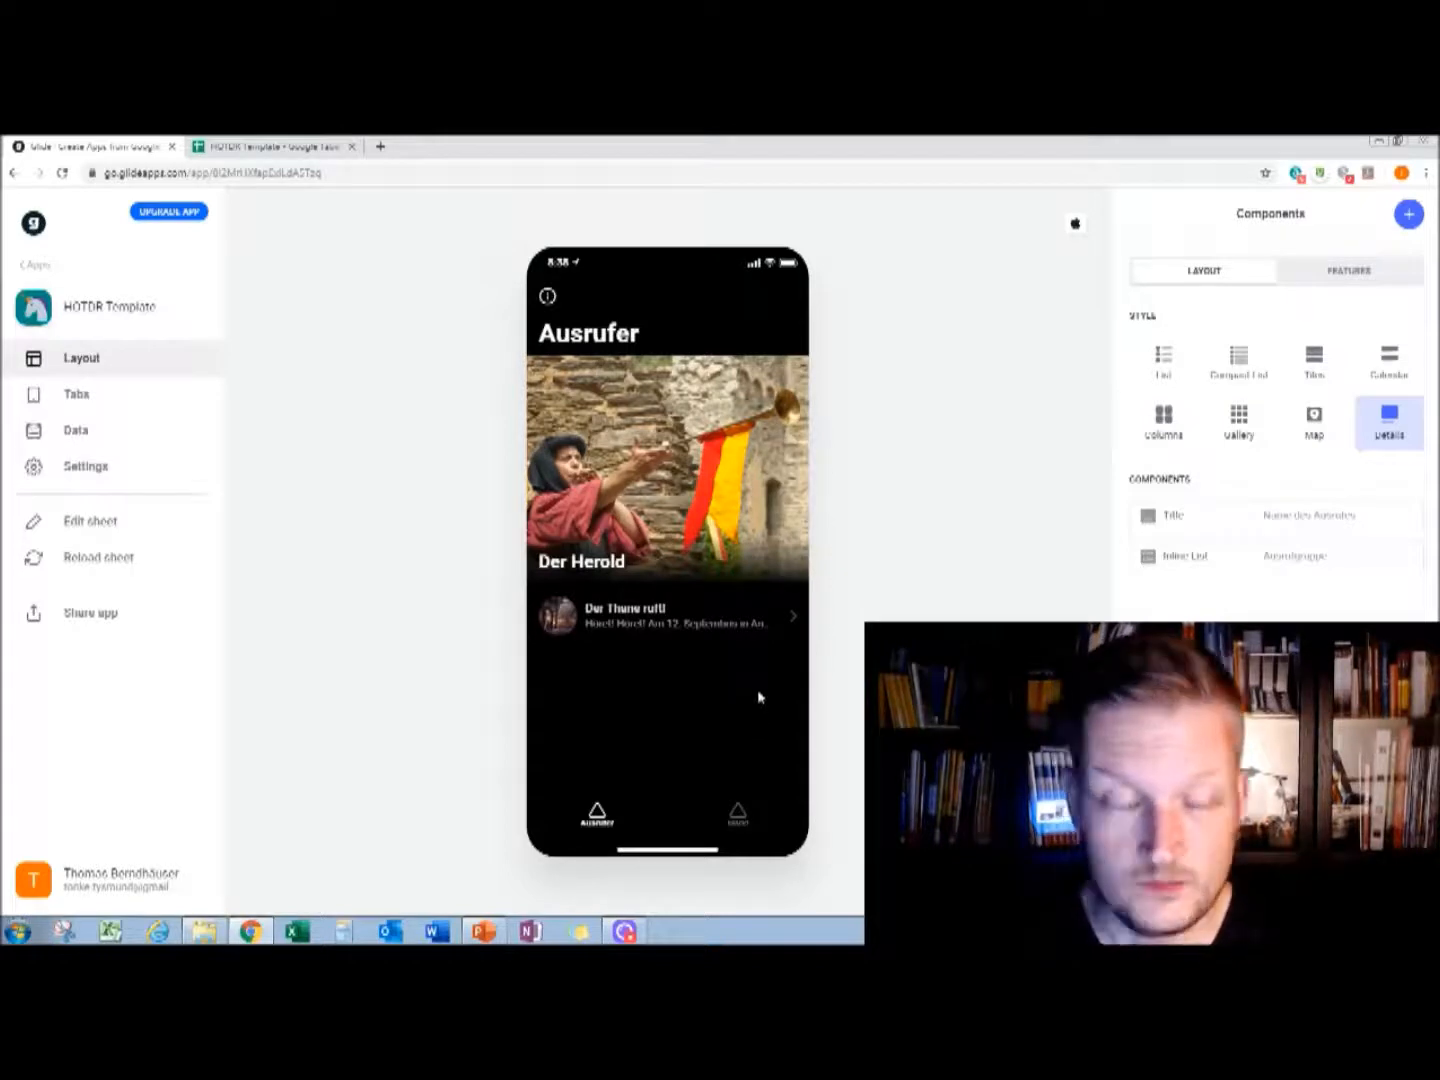
{"action": "left_click", "coordinate": [724, 620]}
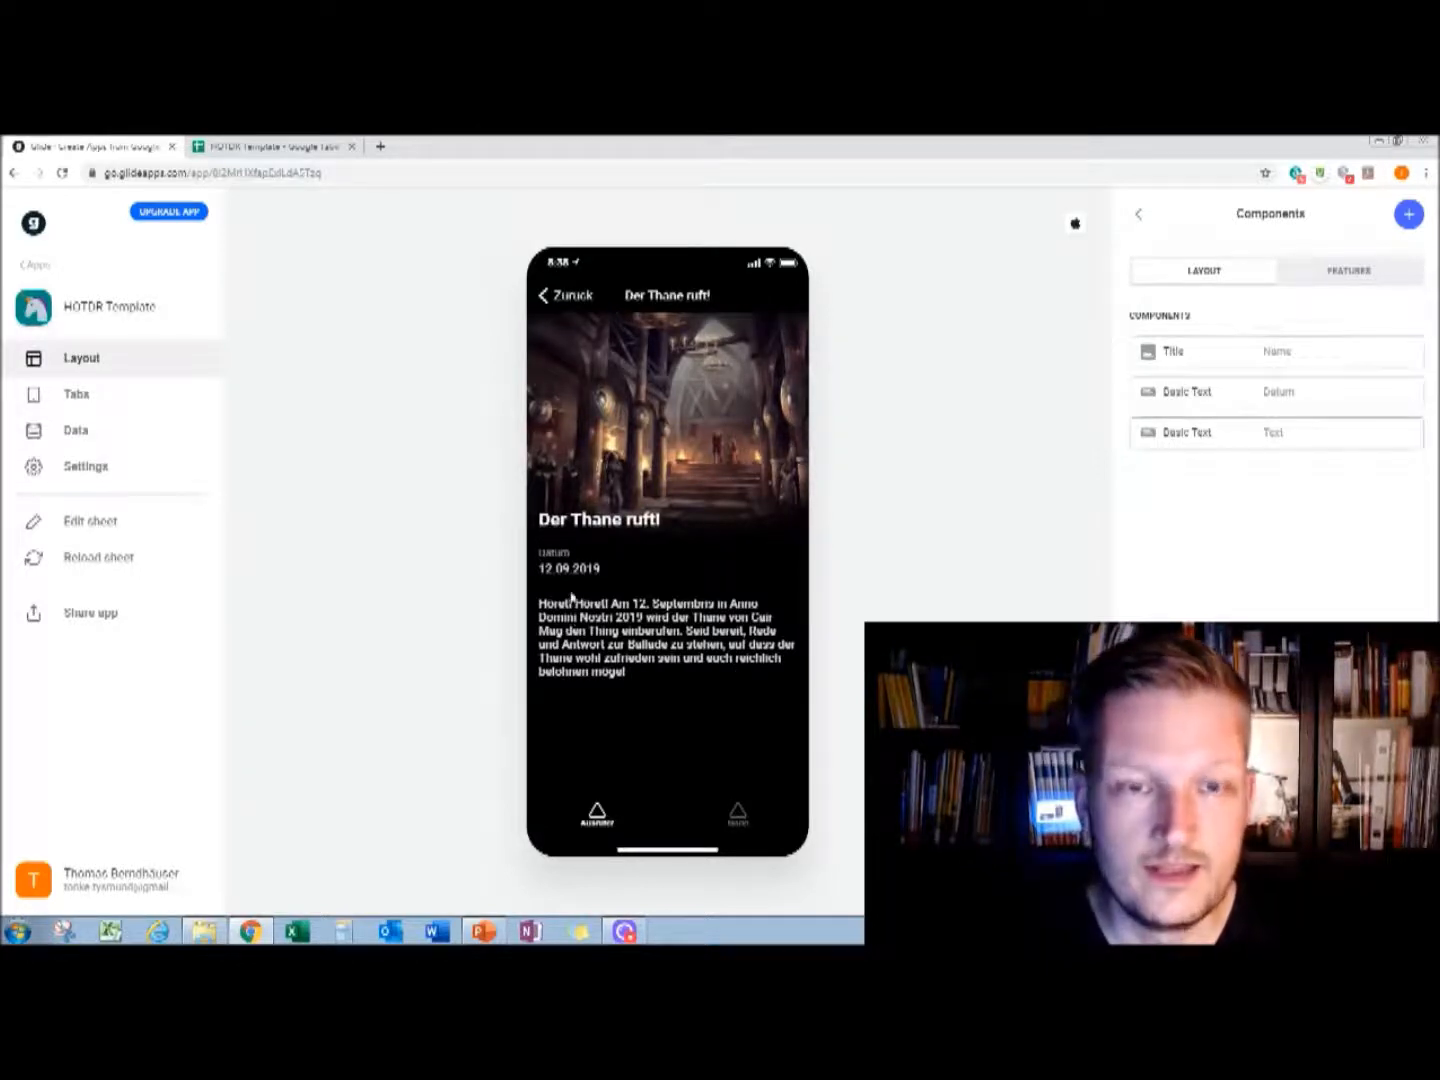
Compare the notice with its source rows in the Aushänge and Ausrufer sheets and return to the Glide preview.
{"action": "left_click", "coordinate": [295, 152]}
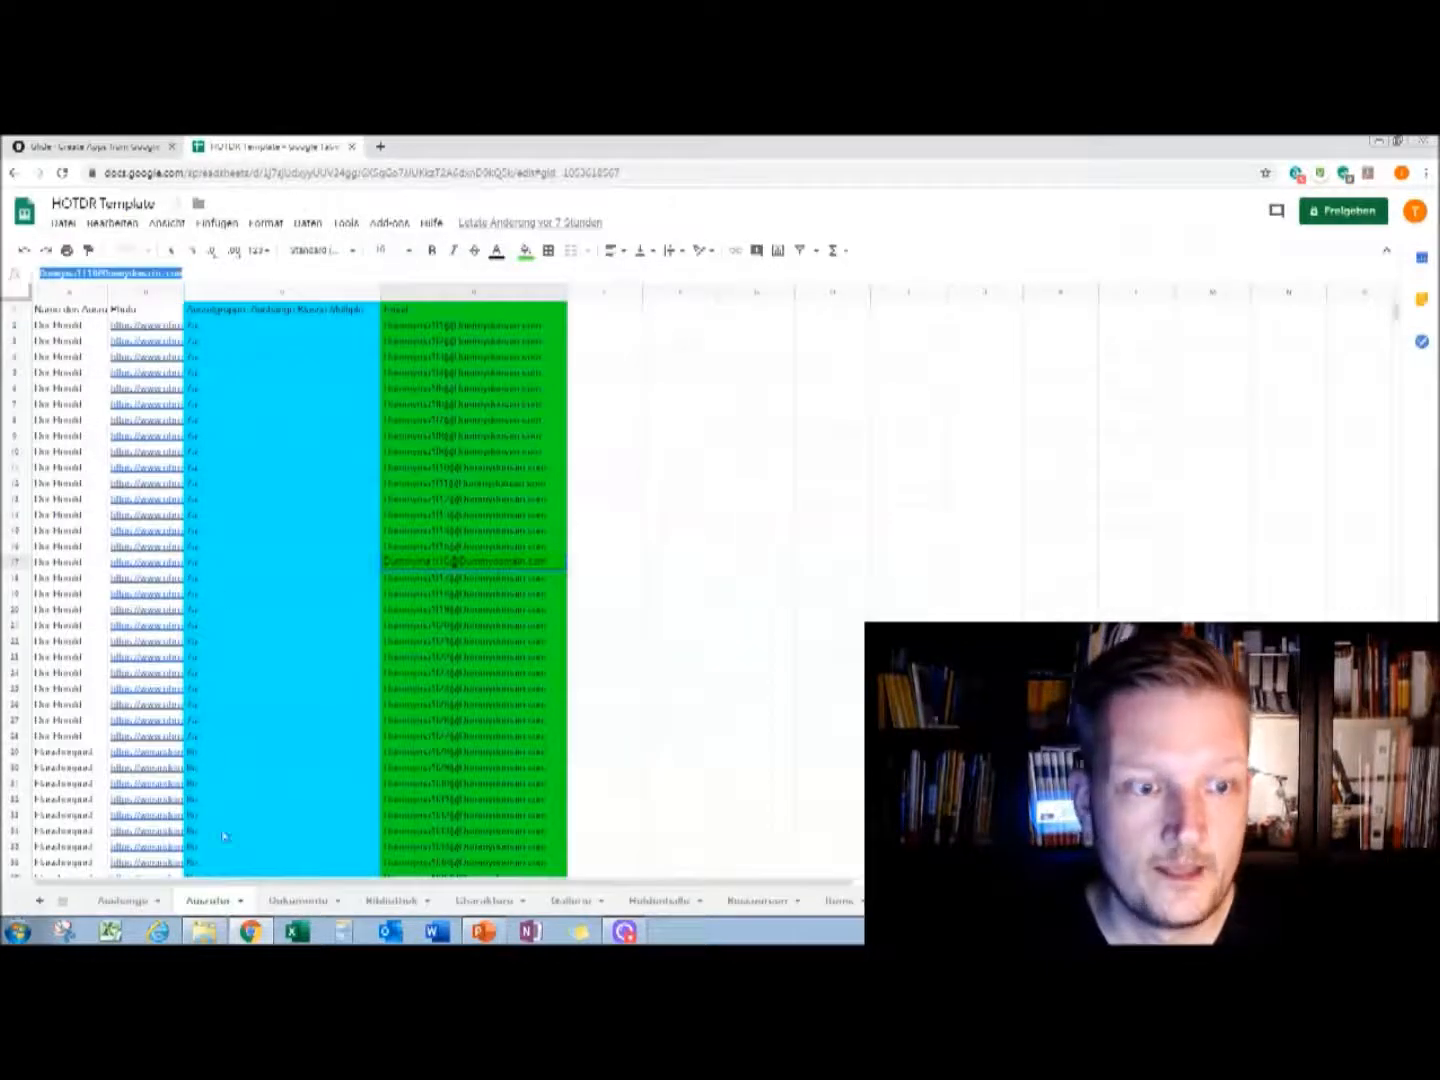
{"action": "left_click", "coordinate": [120, 902]}
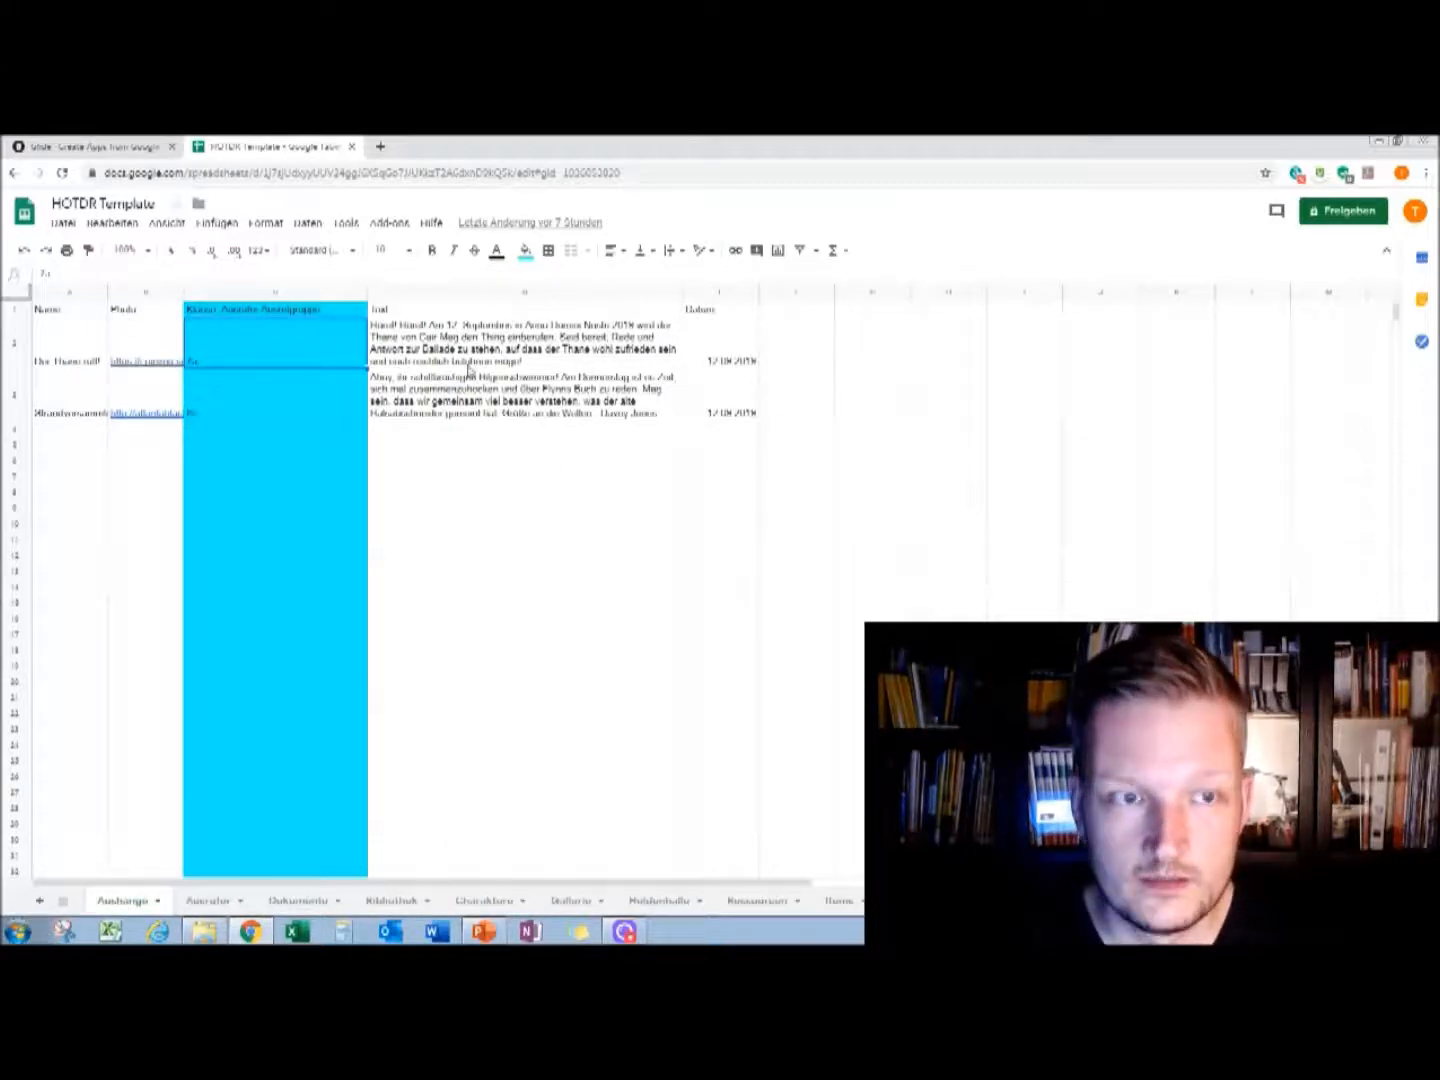
{"action": "left_click", "coordinate": [212, 905]}
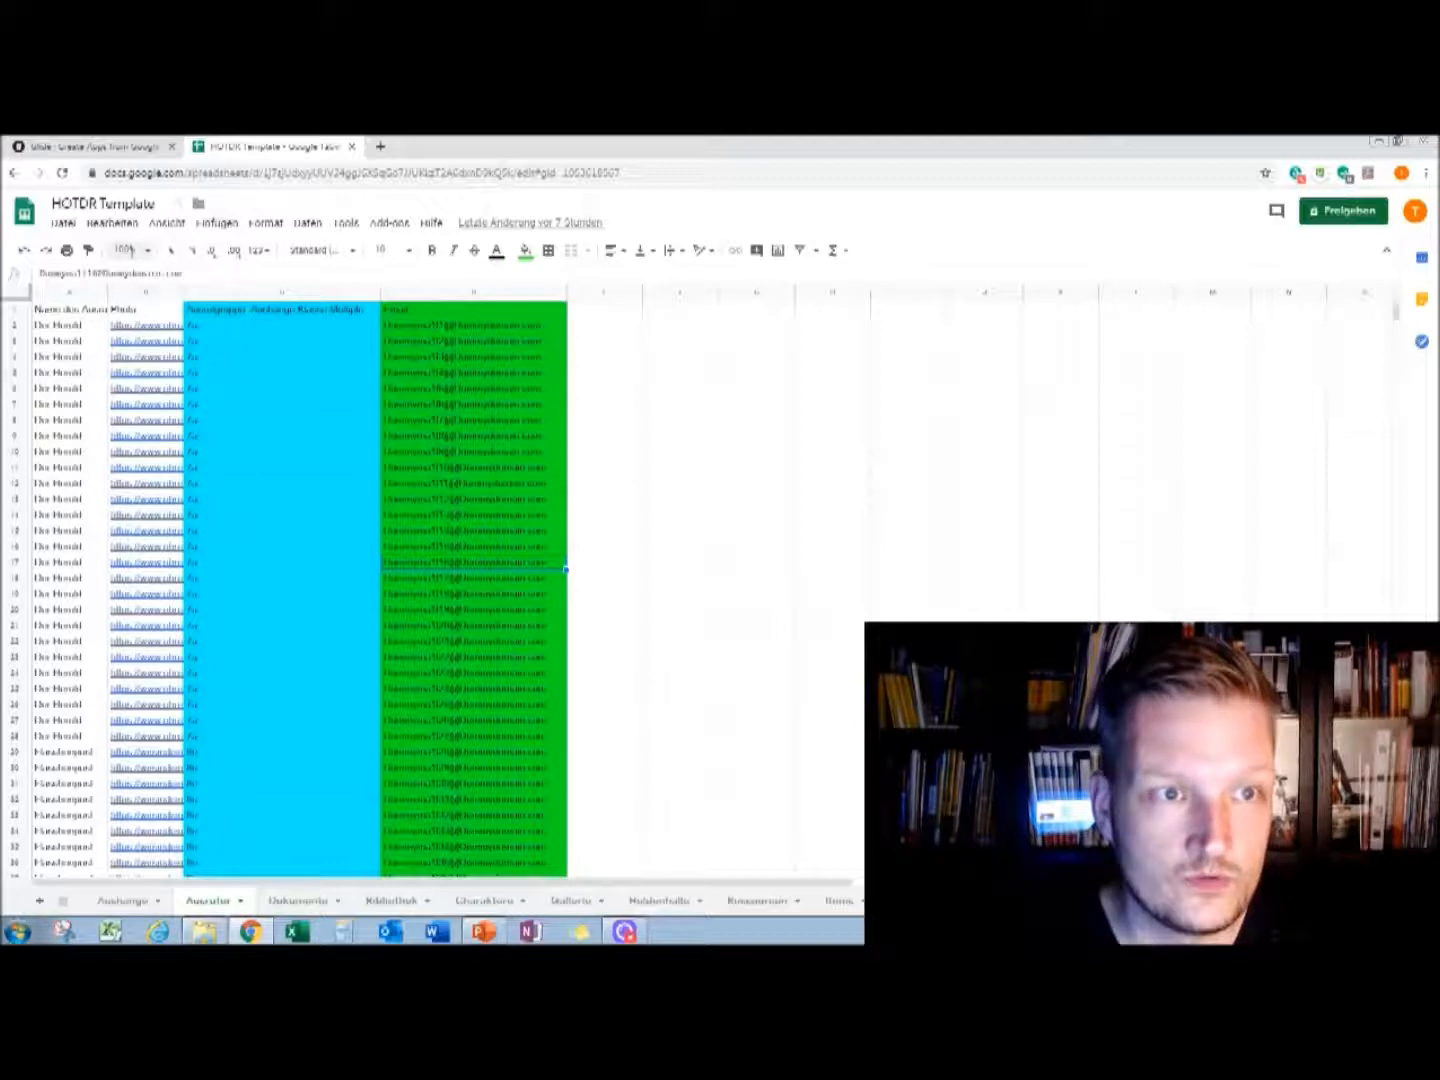
{"action": "left_click", "coordinate": [80, 147]}
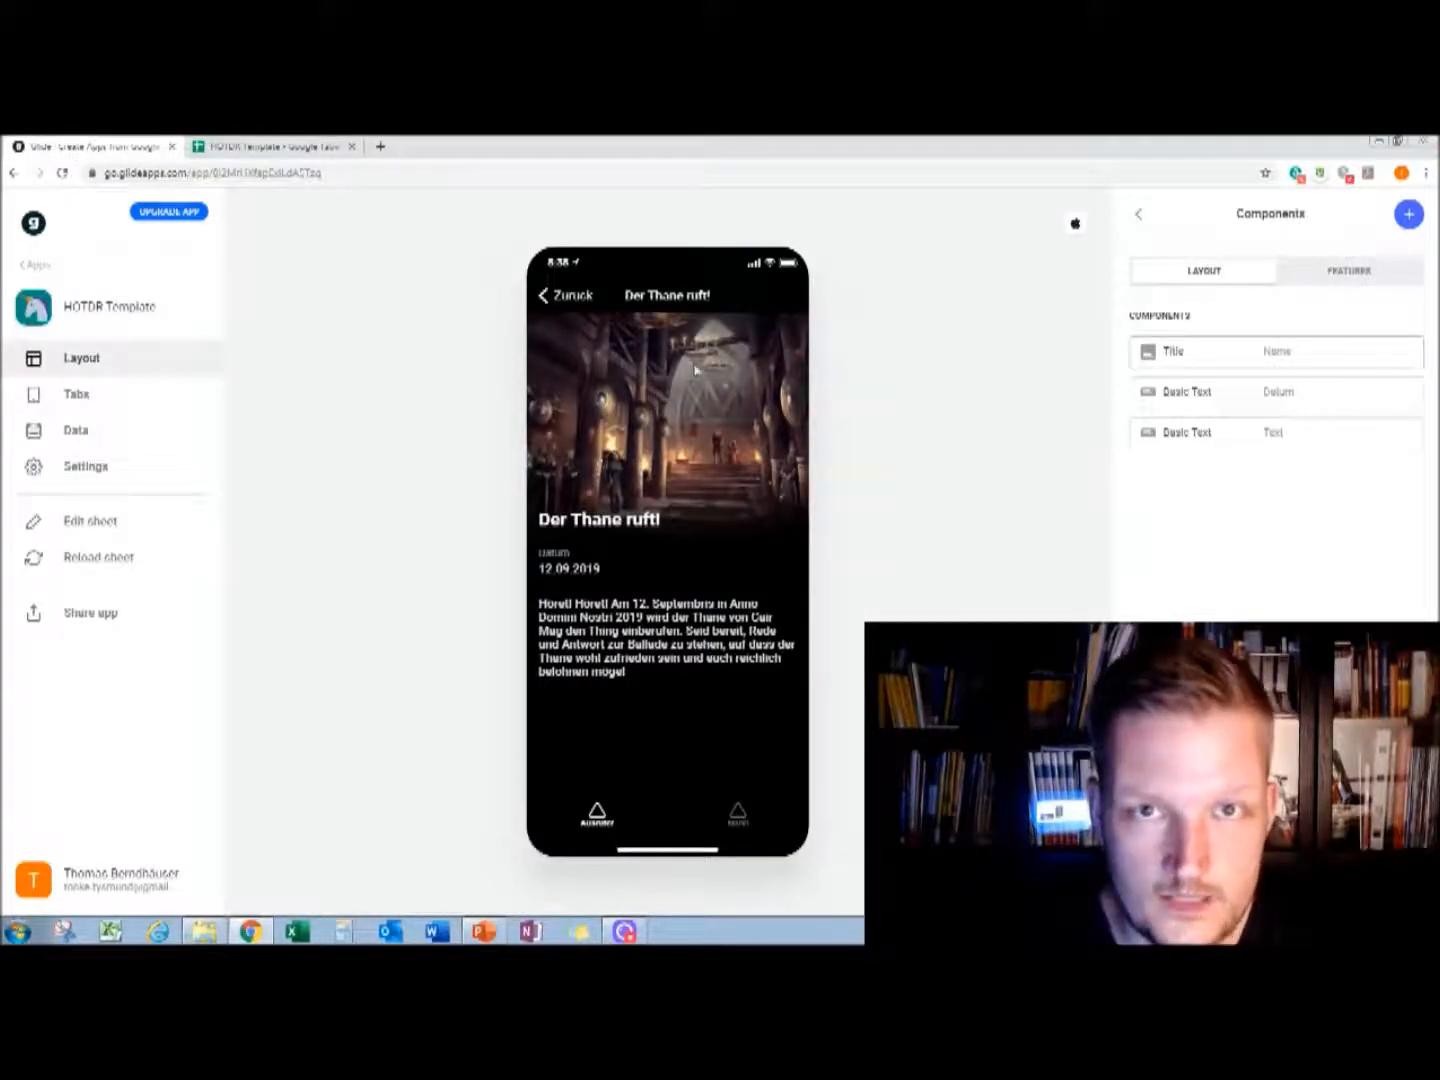